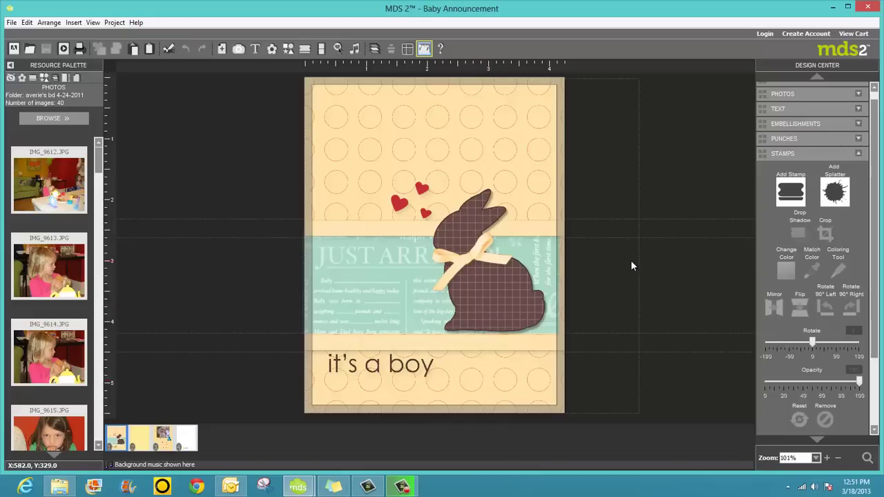
- Minimise the card project, open File Explorer and show the OS (C:) drive
click(833, 6)
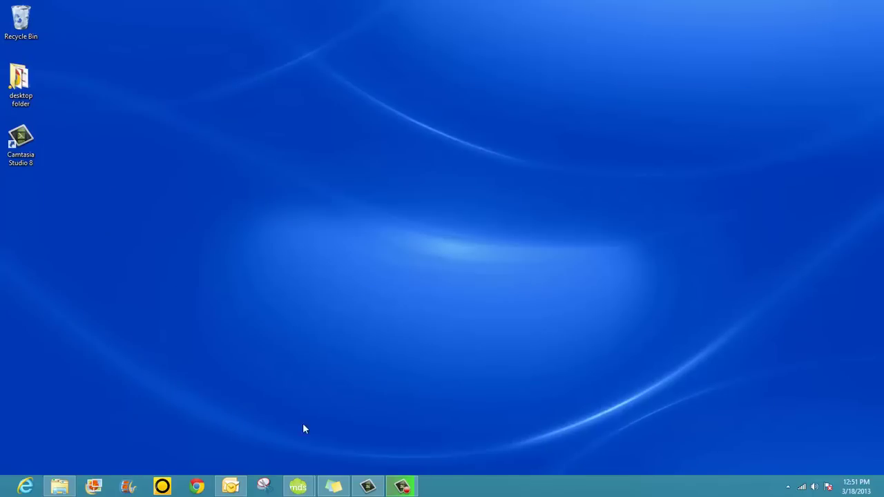
click(60, 487)
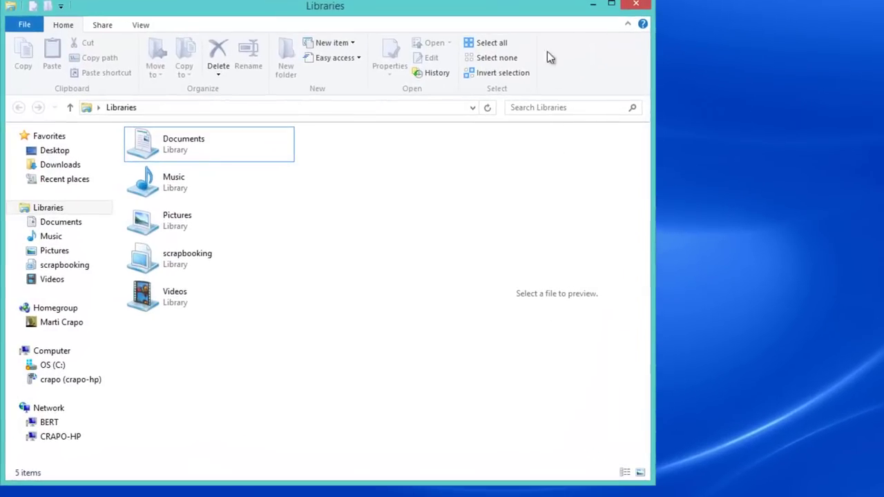
drag(539, 13, 686, 3)
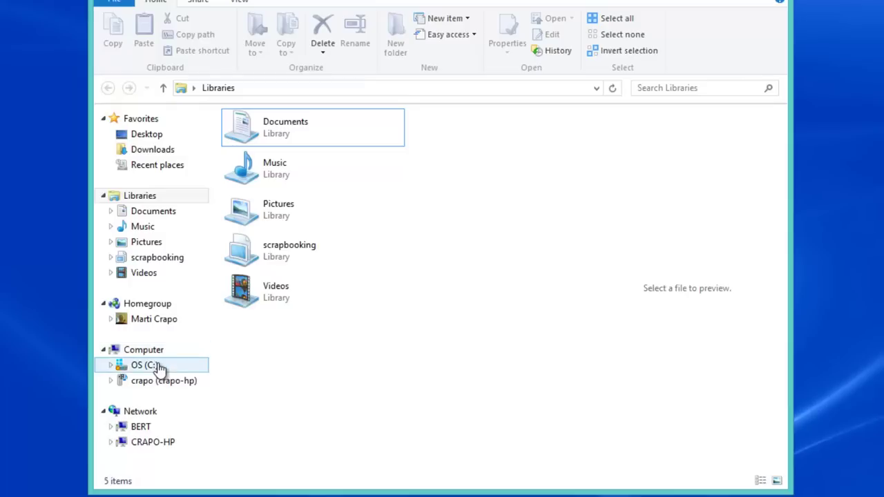
click(147, 365)
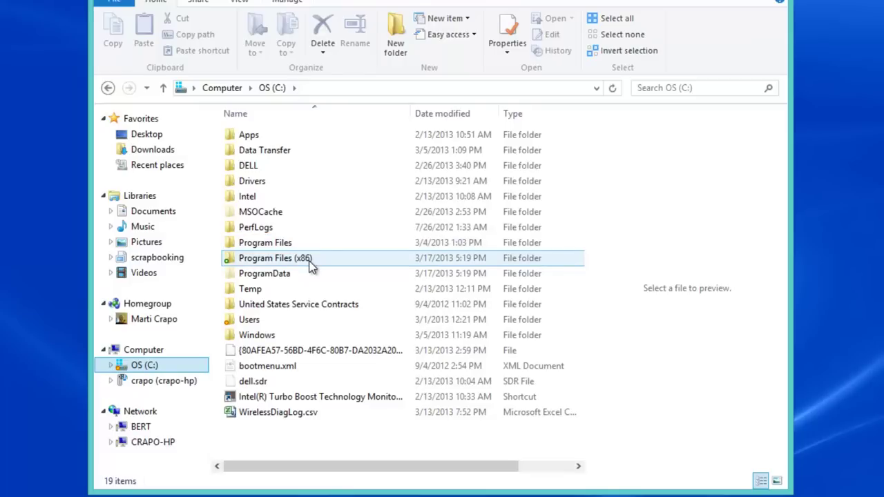
- Open Program Files (x86), then the My Digital Studio folder
mouse_move(310, 267)
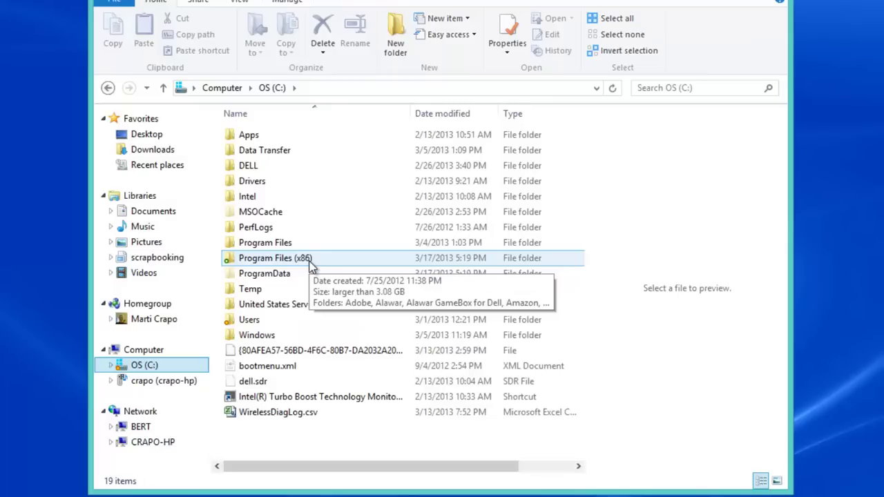
click(310, 267)
double_click(302, 260)
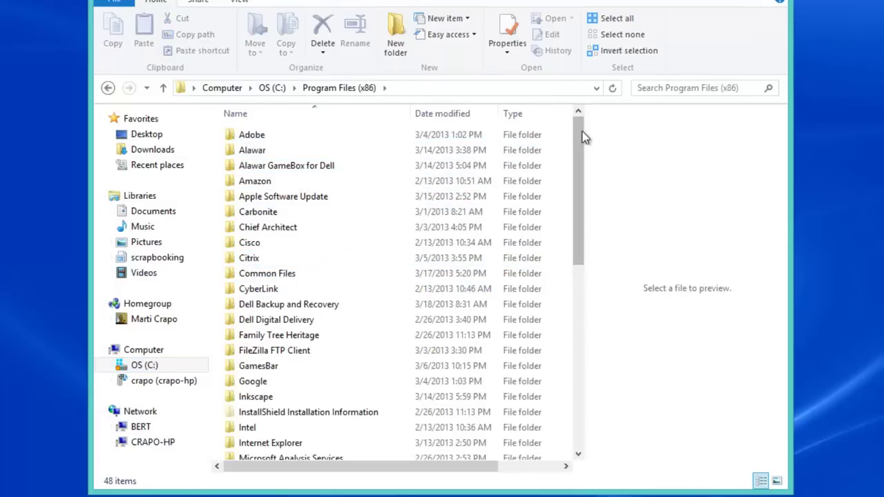
drag(585, 134, 564, 238)
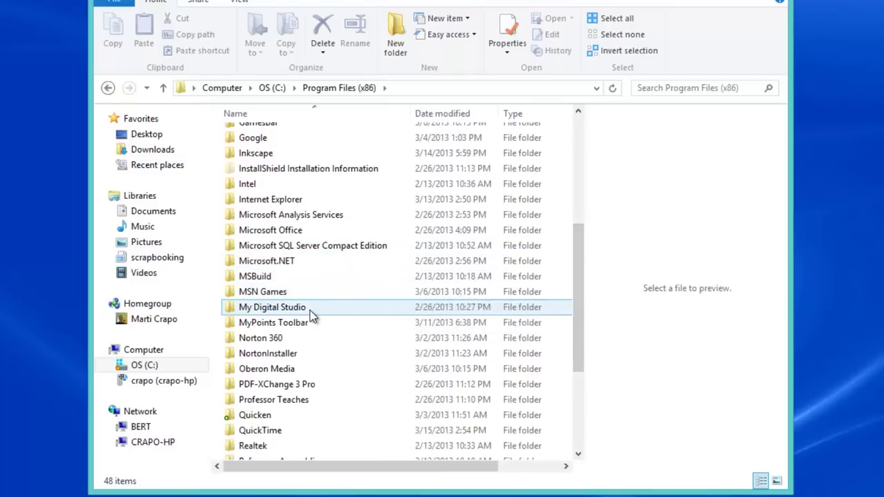
click(310, 315)
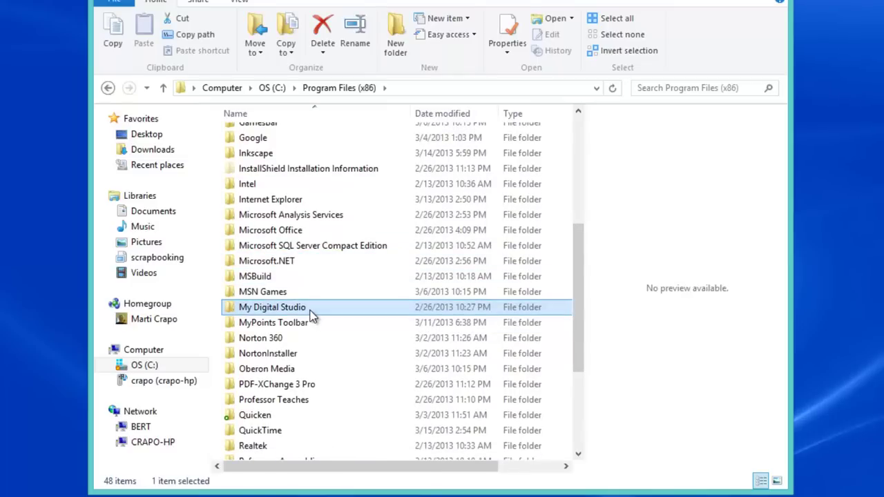
click(305, 309)
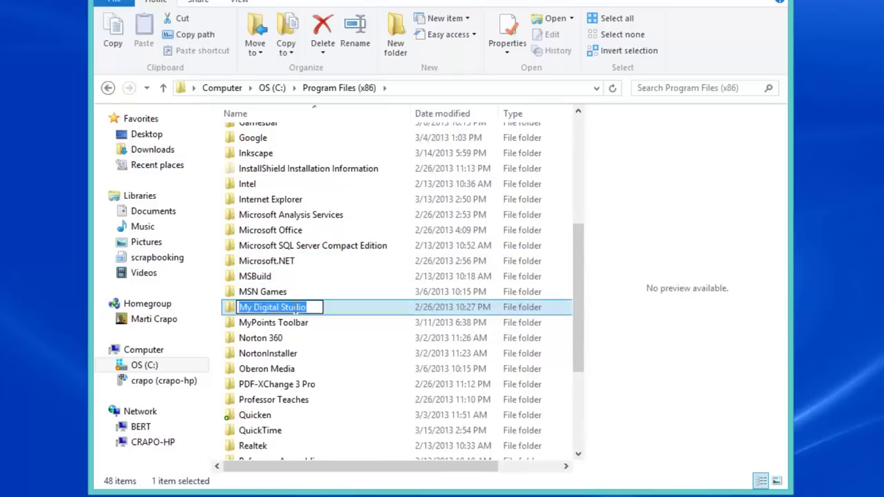
double_click(233, 309)
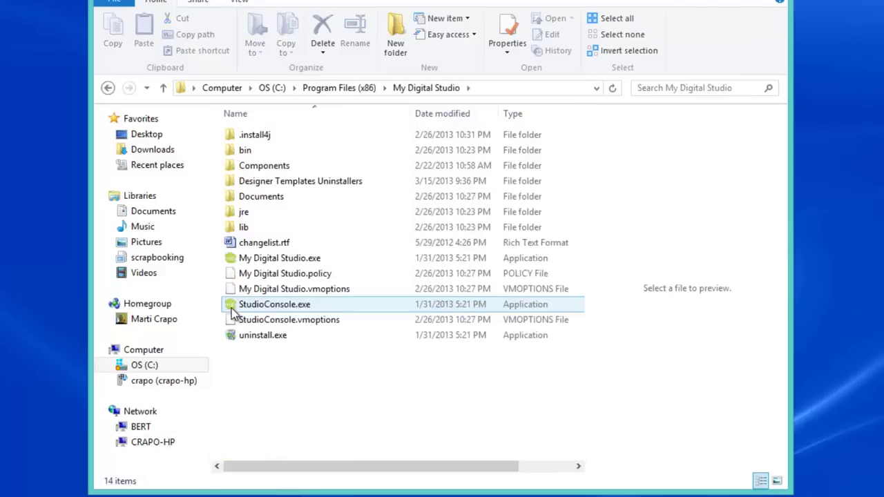
click(284, 172)
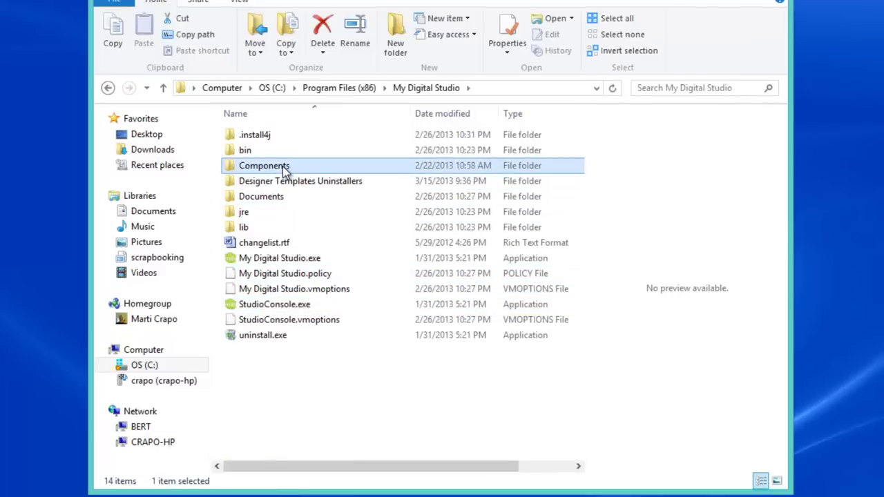
- Open Components > Stamps and then the Little Additions stamp folder
double_click(285, 172)
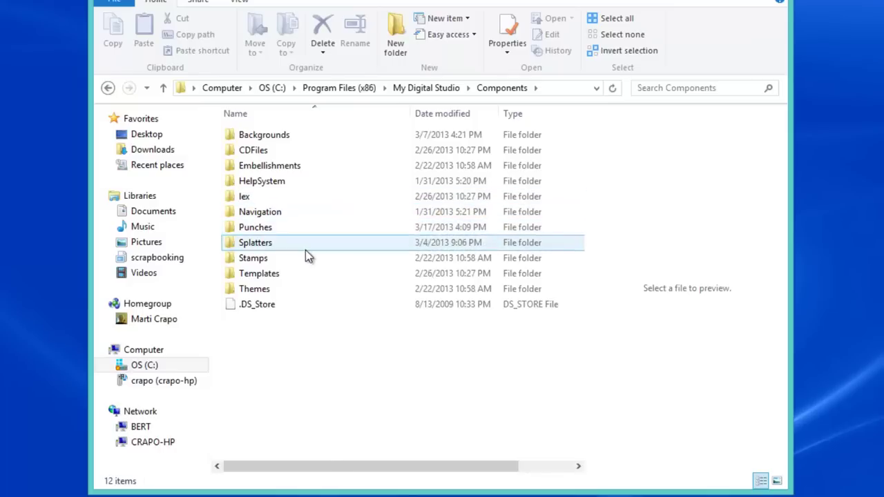
double_click(264, 259)
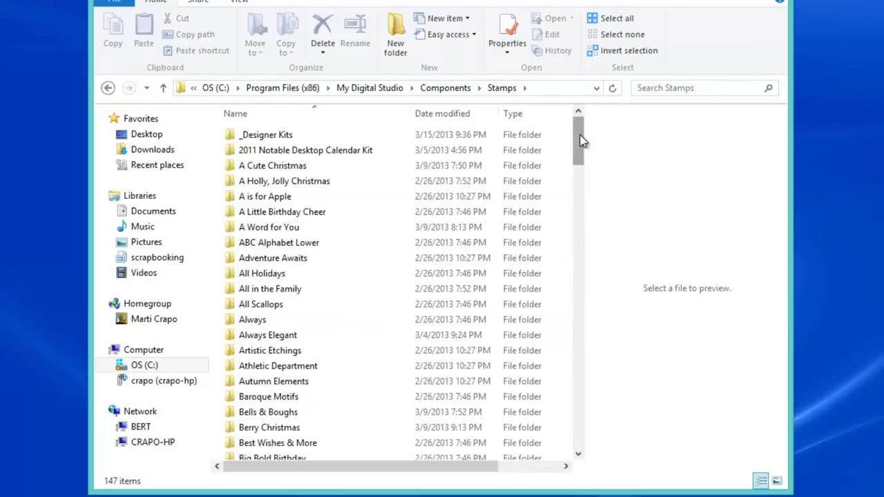
drag(581, 144, 579, 318)
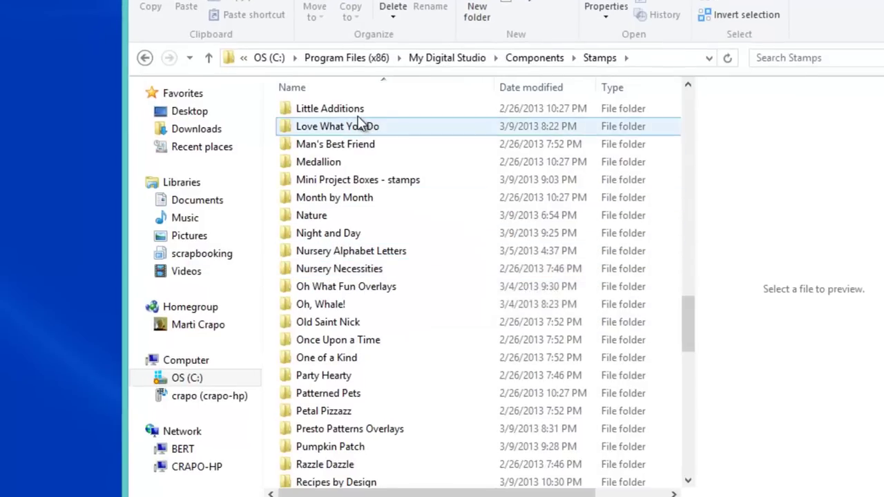
double_click(336, 108)
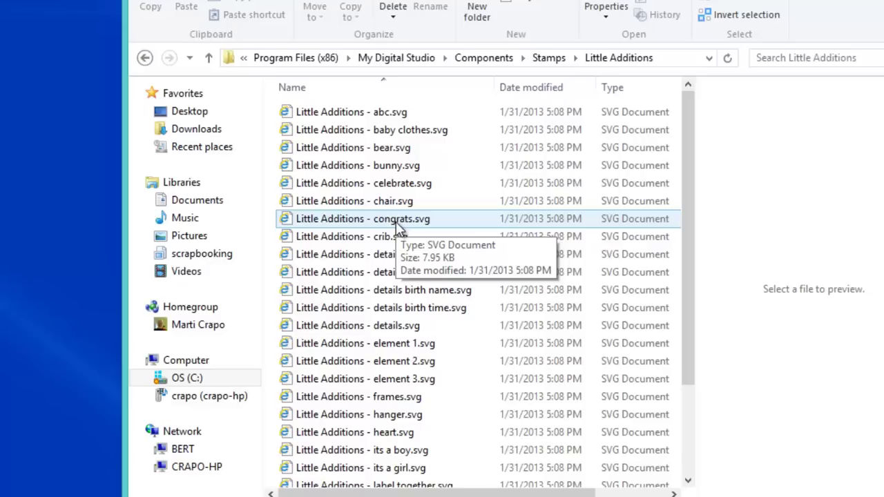
- Copy Little Additions - bunny.svg and paste it onto the Windows desktop
click(401, 171)
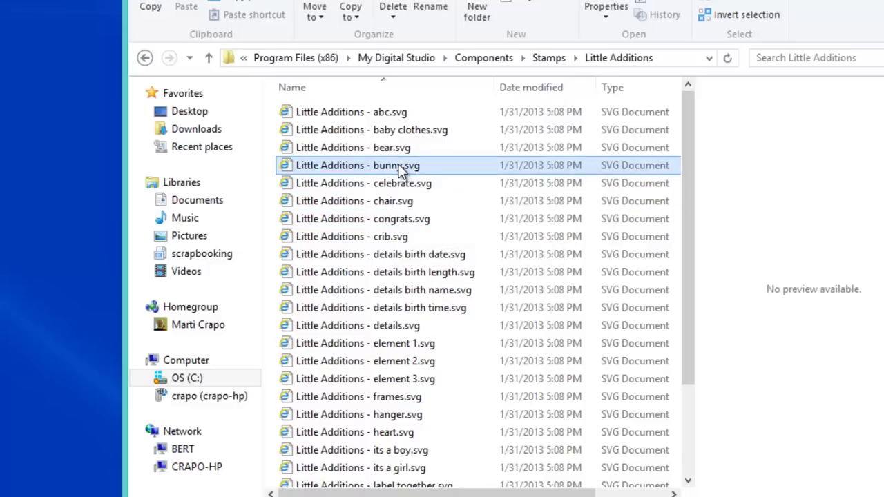
right_click(400, 171)
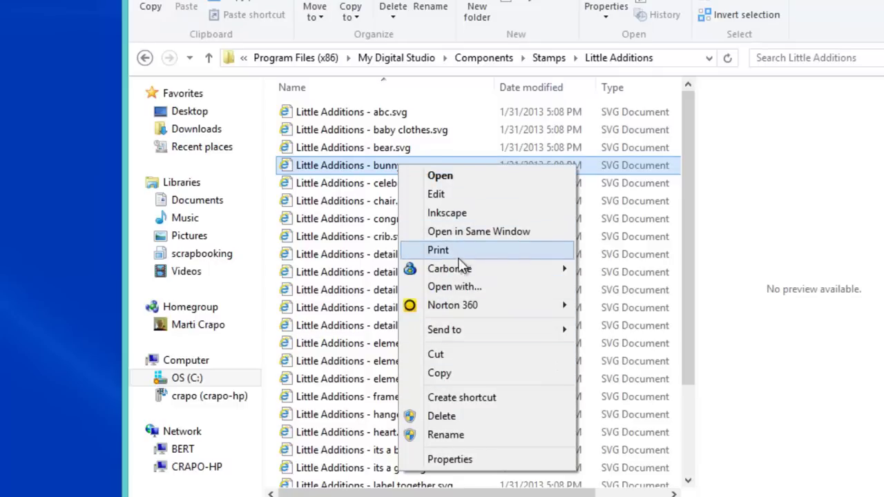
click(450, 375)
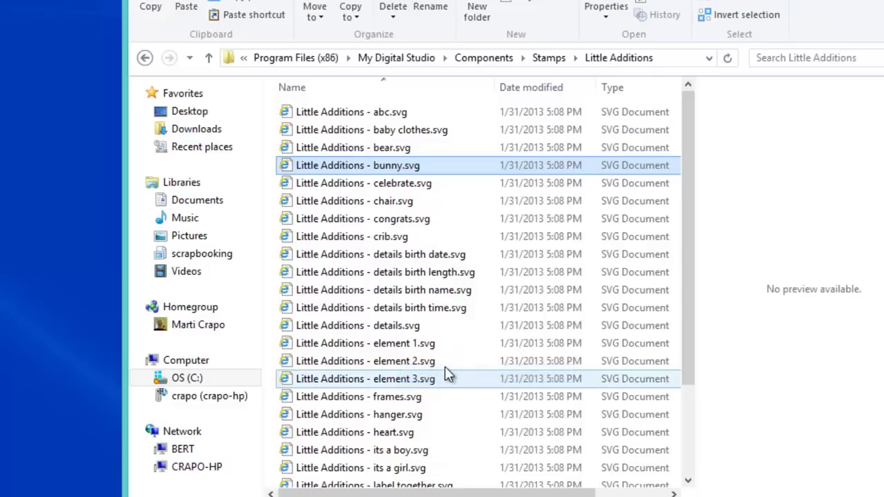
right_click(61, 195)
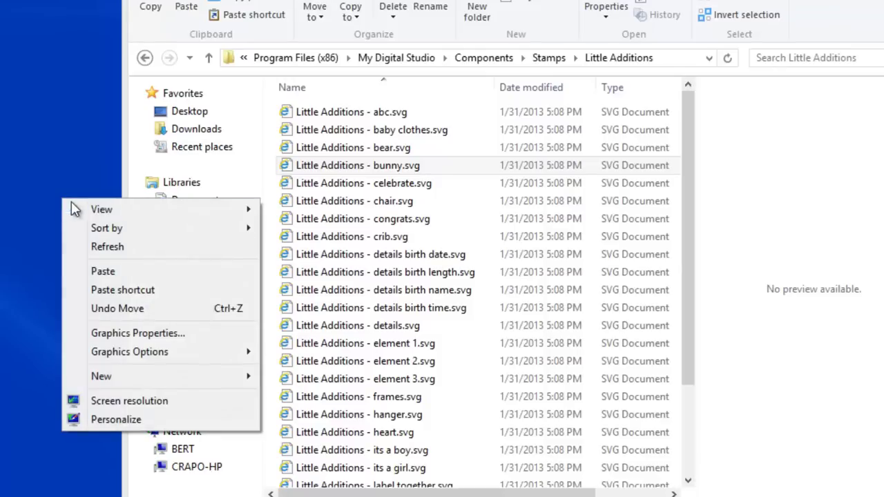
click(92, 273)
click(359, 166)
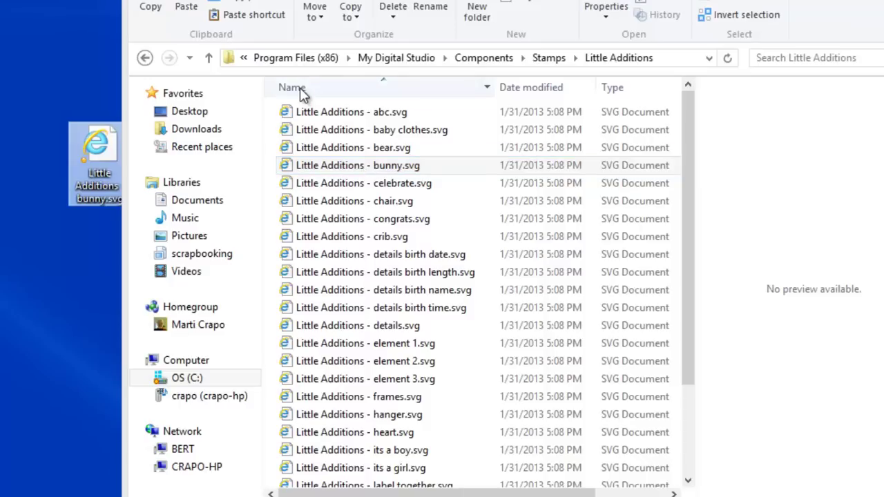
- Navigate from Components to the Punches > Extras > custom folder
click(486, 56)
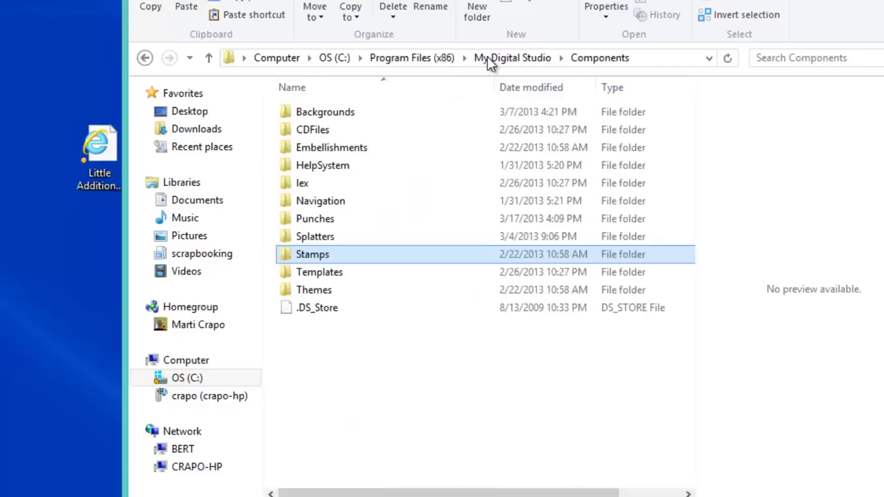
click(331, 219)
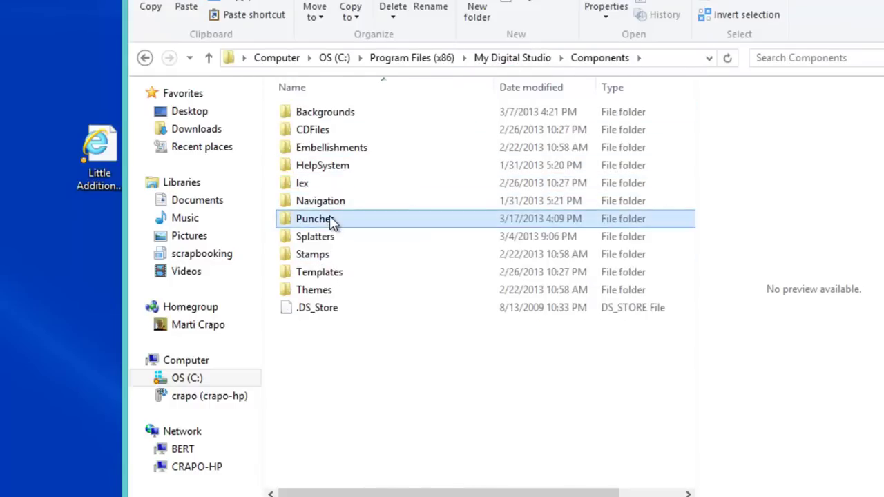
double_click(330, 220)
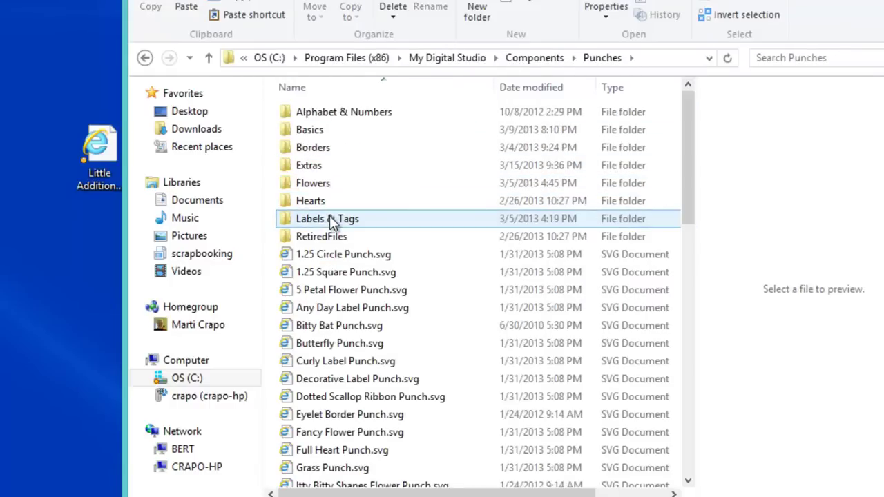
click(320, 176)
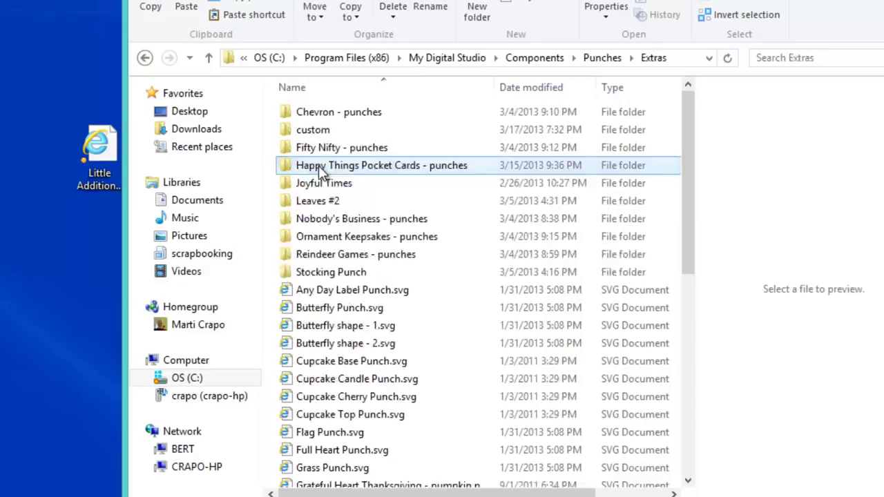
double_click(325, 129)
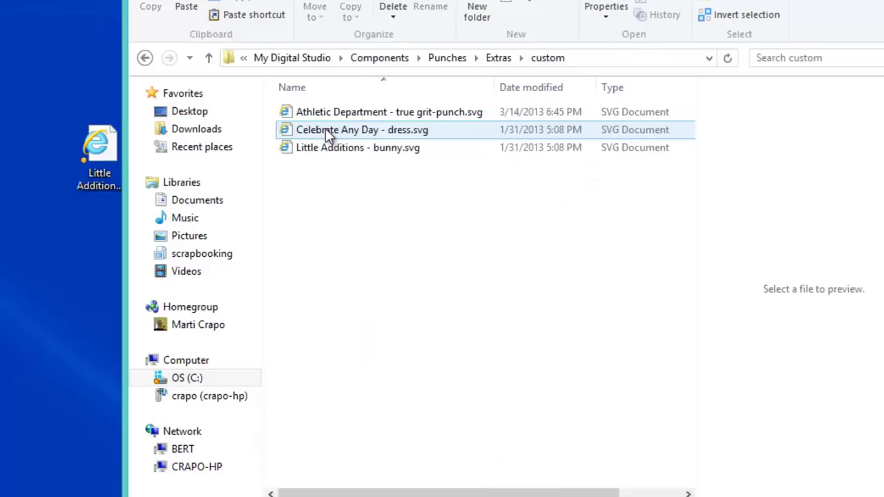
- Drag the desktop bunny.svg into custom, replacing the existing copy with administrator permission
drag(96, 148, 353, 197)
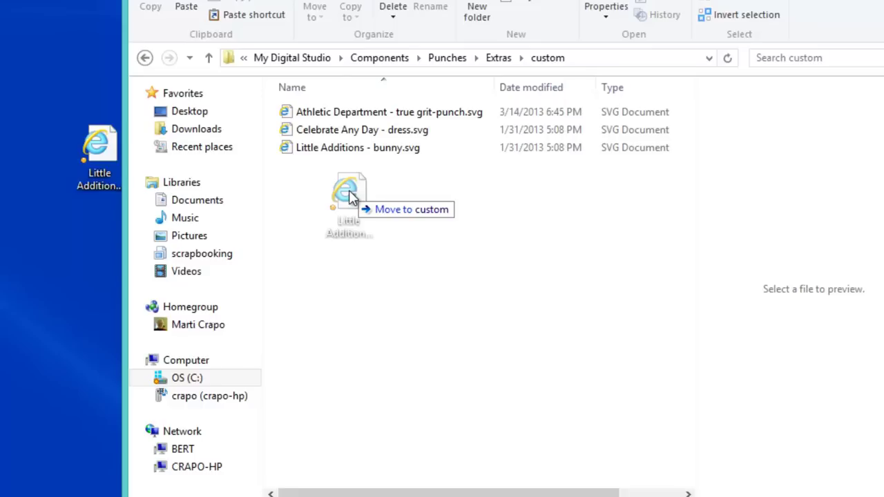
drag(351, 195, 351, 192)
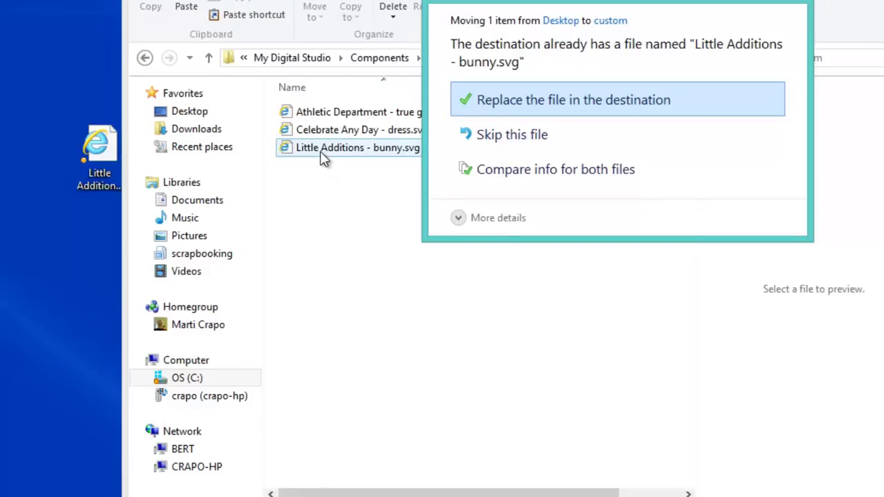
click(523, 101)
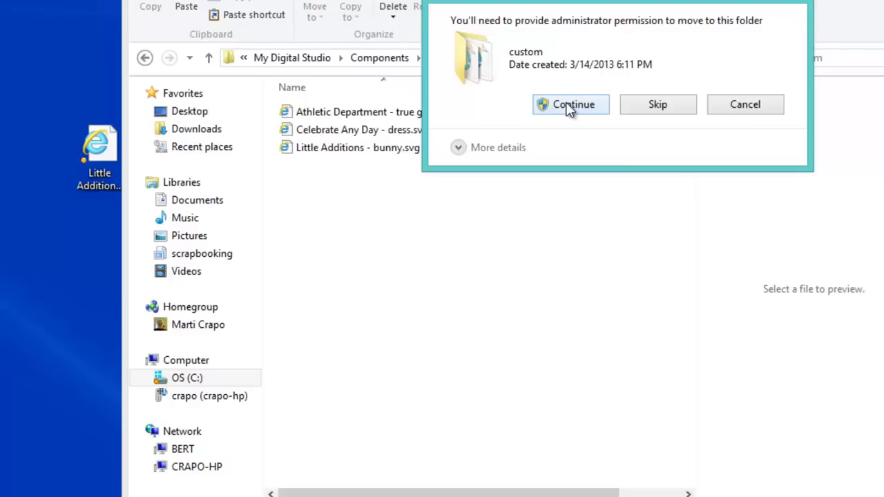
click(567, 105)
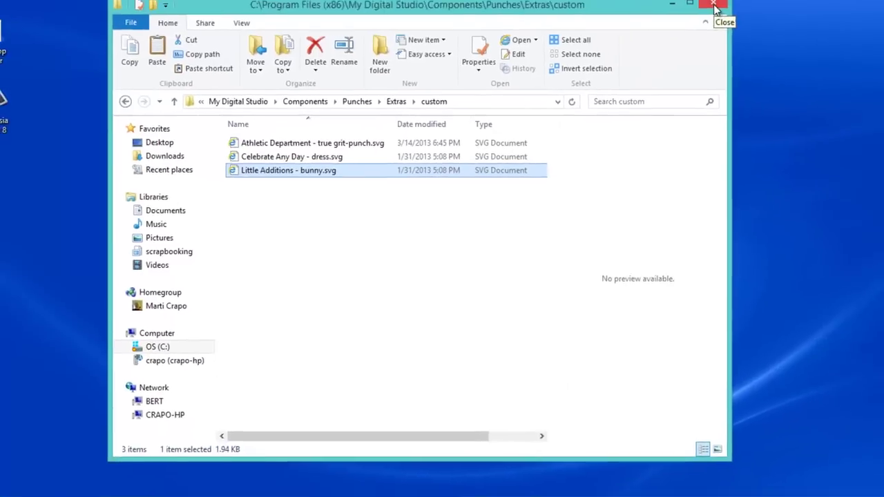
- Close File Explorer and return to the Baby Announcement project in My Digital Studio
click(791, 0)
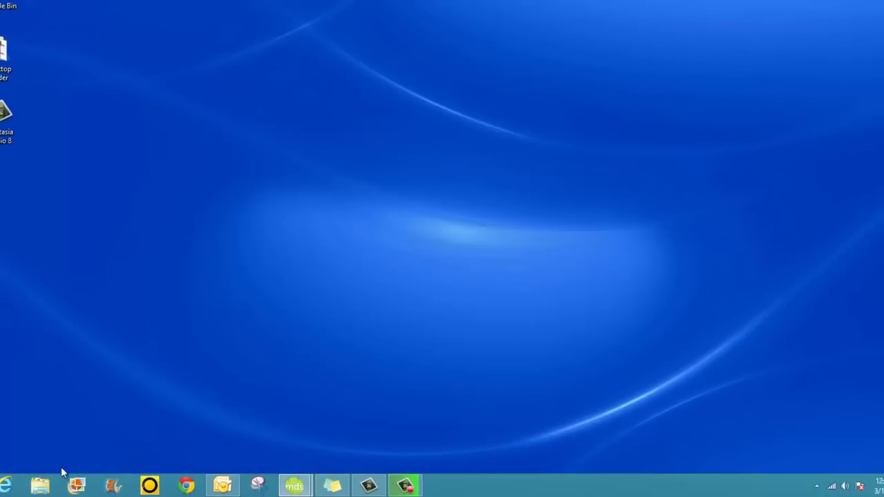
mouse_move(300, 490)
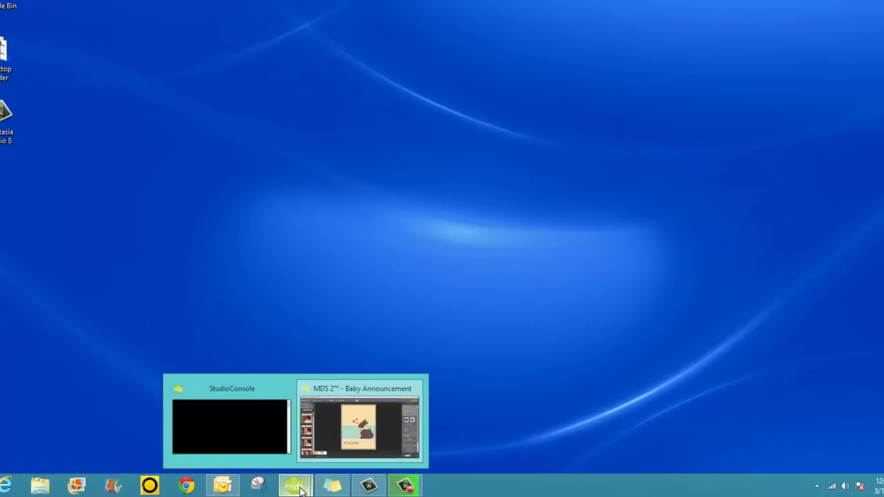
click(350, 423)
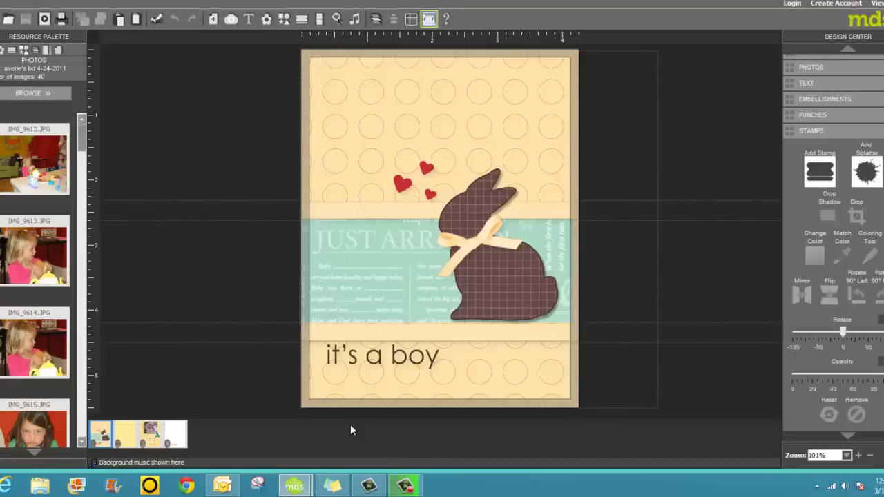
- Start a Create Your Own 4¼" x 5½" portrait greeting card and select its default name
click(8, 20)
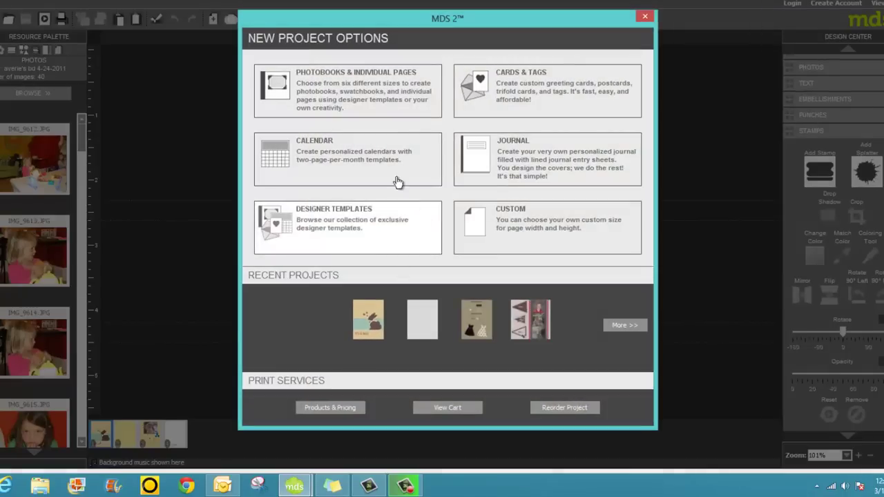
click(509, 92)
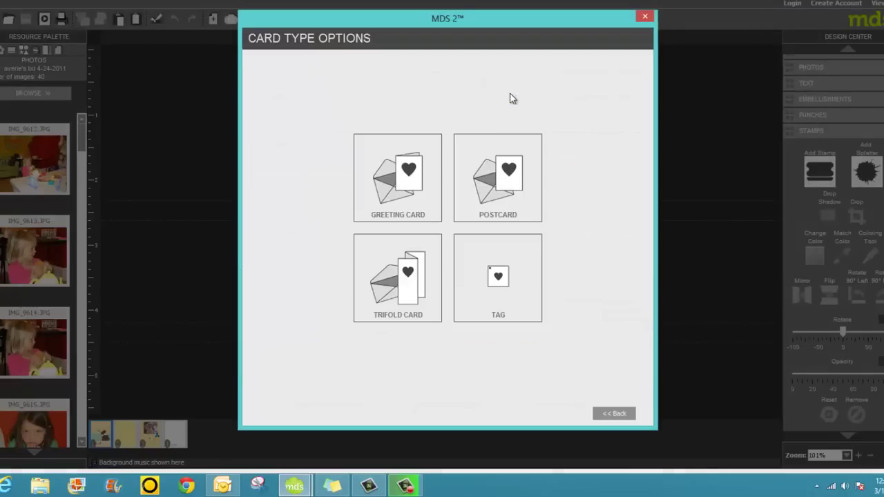
click(395, 200)
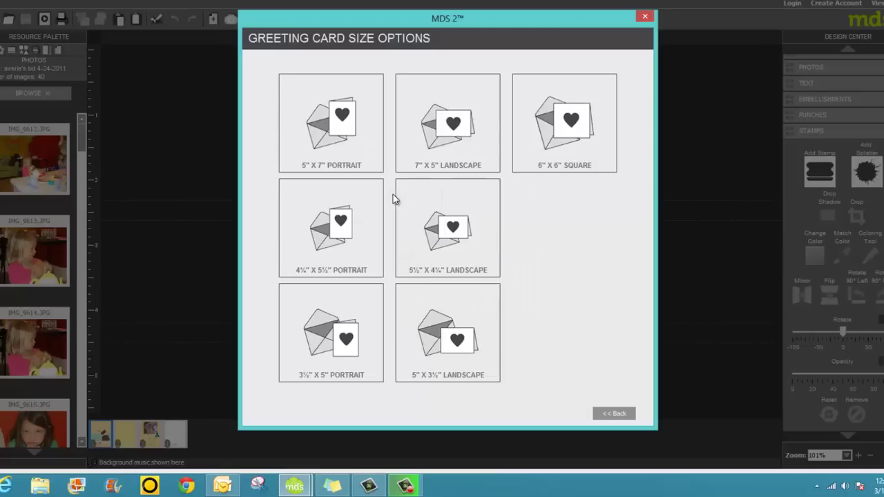
click(339, 228)
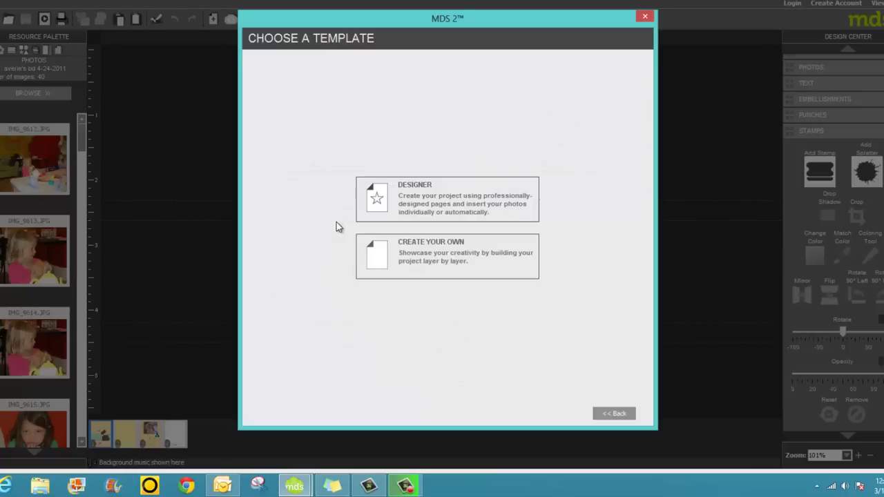
click(432, 260)
drag(411, 213, 264, 217)
- Name the project 'it's a boy' and dismiss the Card Bleed Area notice
text(it's a)
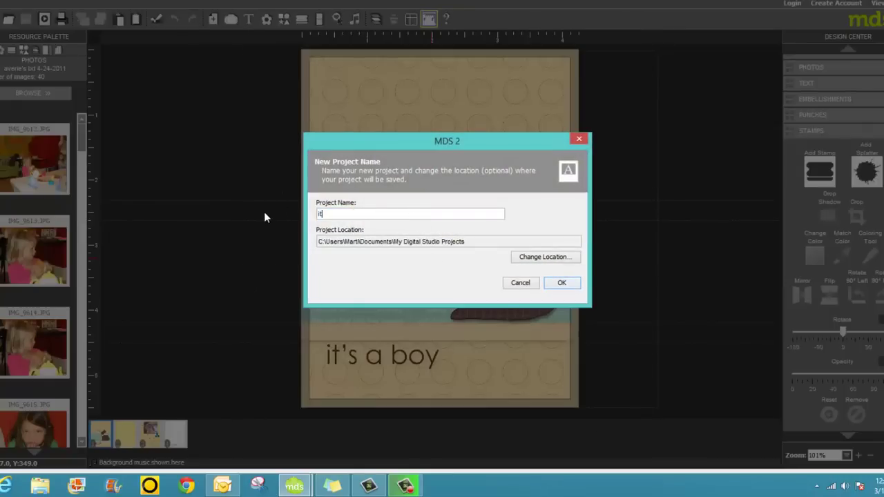
text( boy)
key(Return)
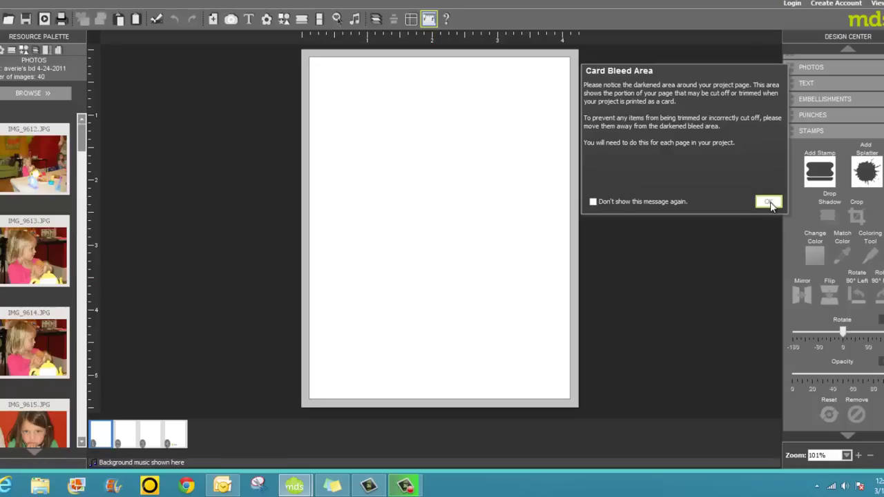
click(769, 202)
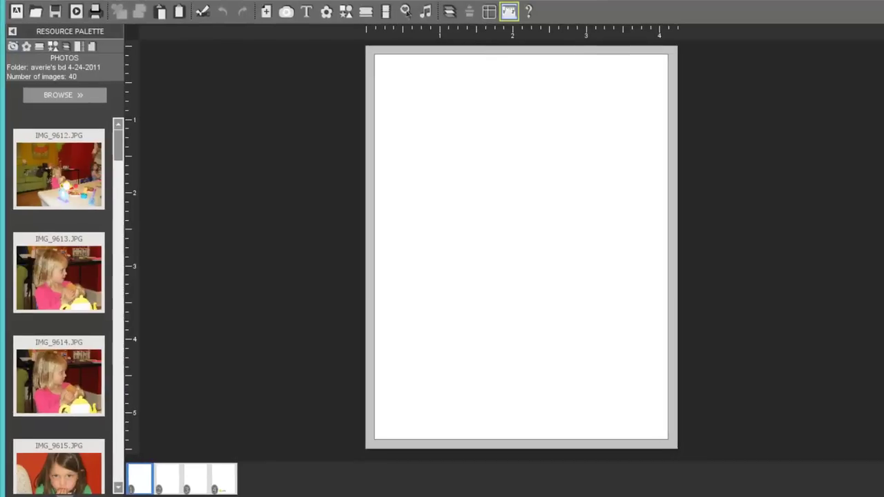
- Turn off the Card Bleed Area display via View > Bleed Area
click(114, 1)
mouse_move(119, 17)
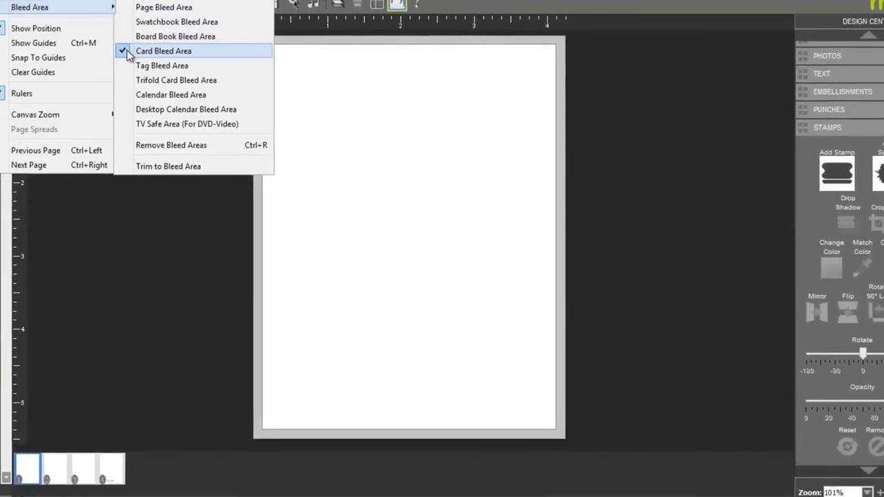
click(252, 59)
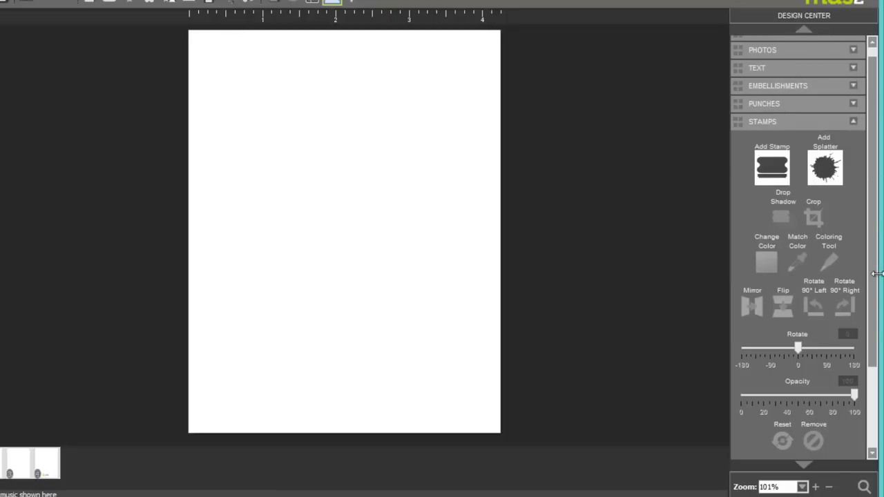
- Give the card page a light orange background colour
scroll(878, 329, down, 1)
scroll(870, 107, up, 3)
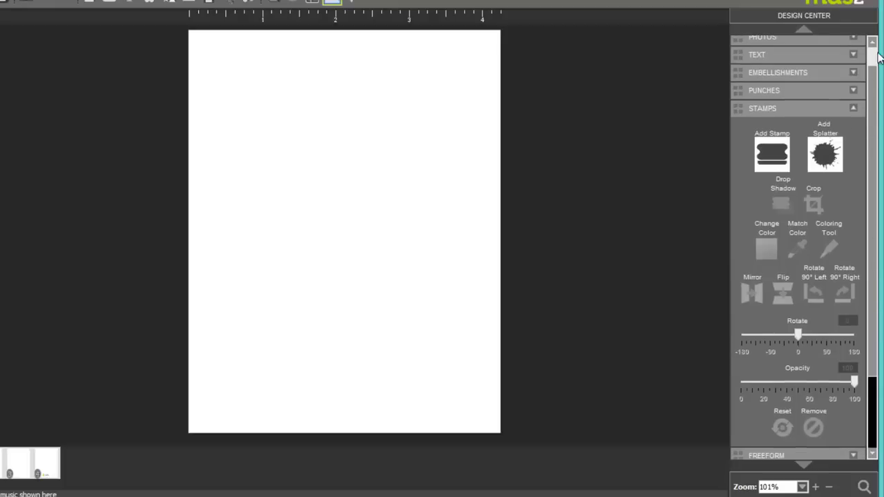
click(815, 46)
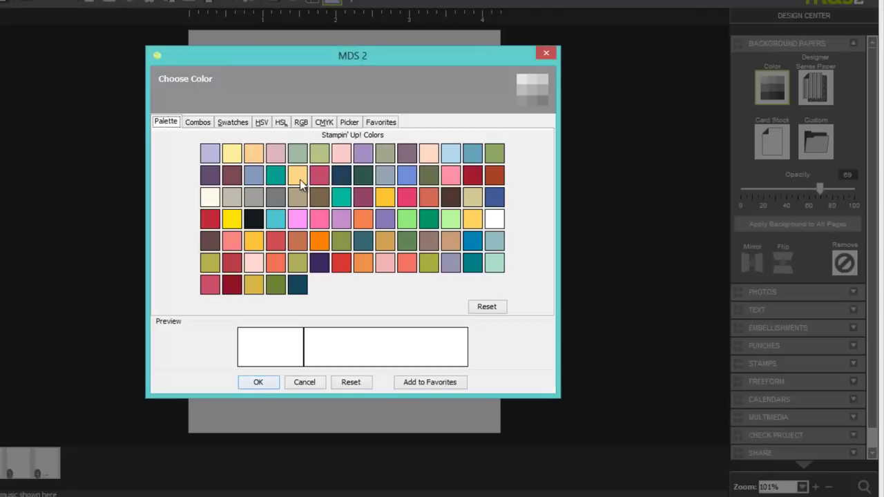
click(298, 179)
click(257, 382)
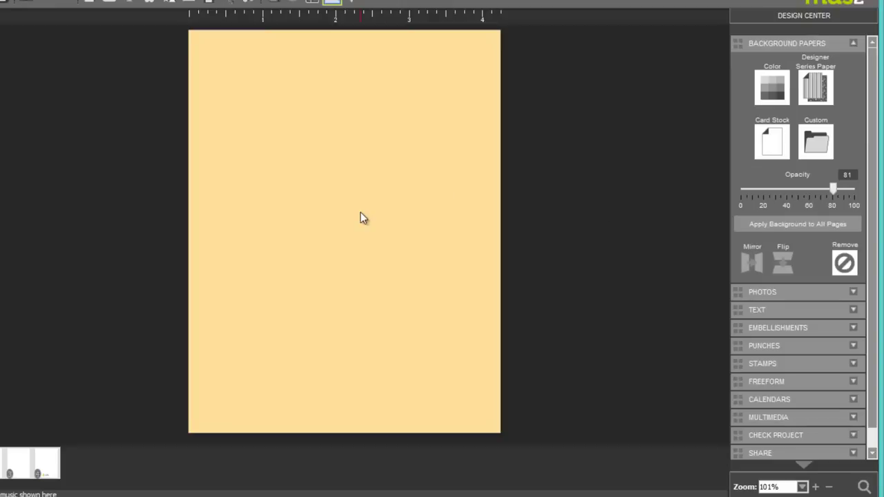
click(814, 95)
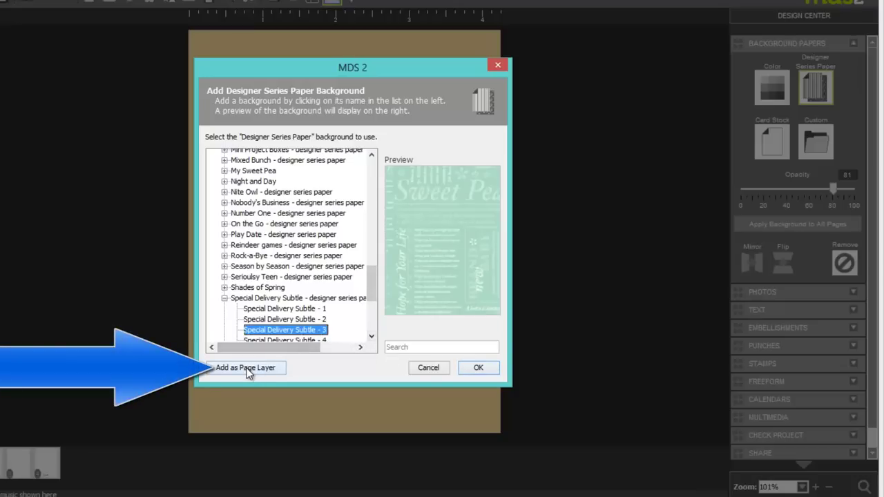
- Add Special Delivery Subtle - 3 as a layer, stretch it edge to edge and trim its top
click(245, 367)
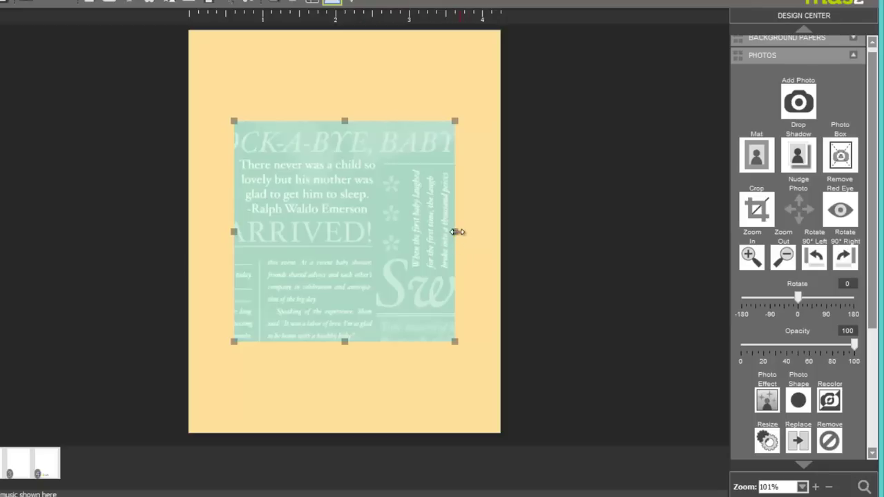
click(456, 232)
drag(455, 232, 500, 232)
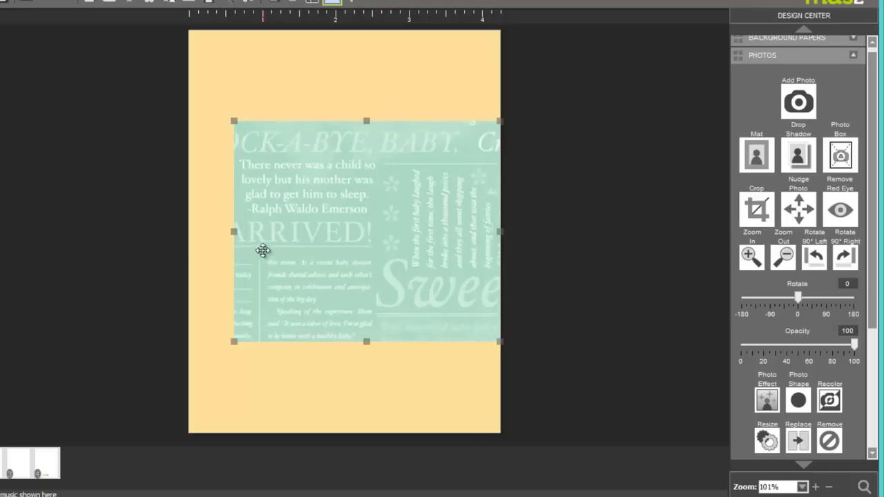
drag(236, 231, 188, 241)
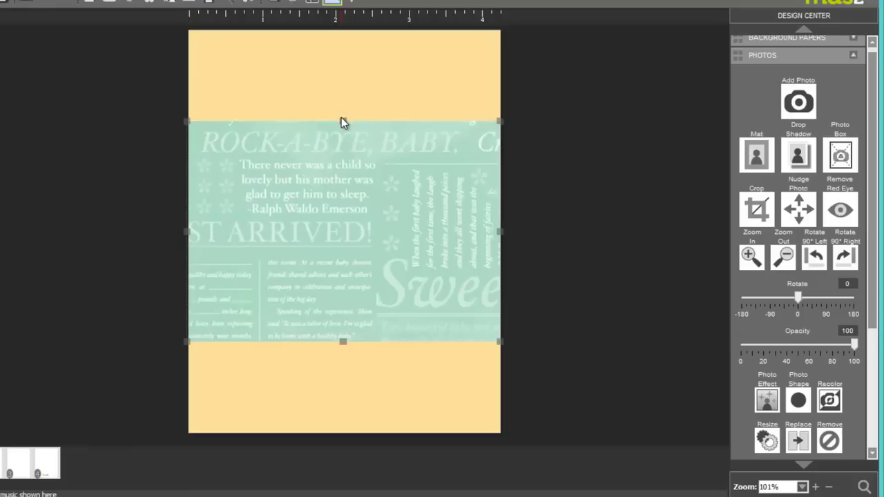
drag(341, 118, 344, 231)
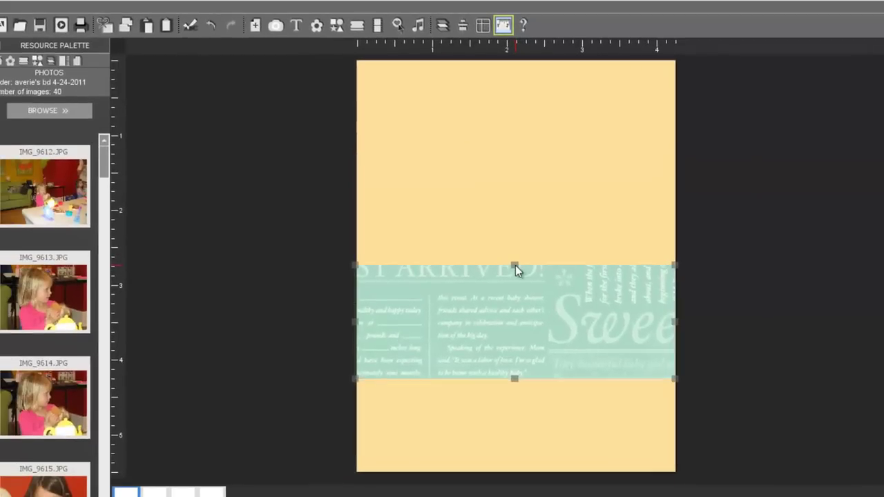
- Crop the teal band to frame its JUST ARRIVED! heading at 4.26" x 1.52"
double_click(521, 304)
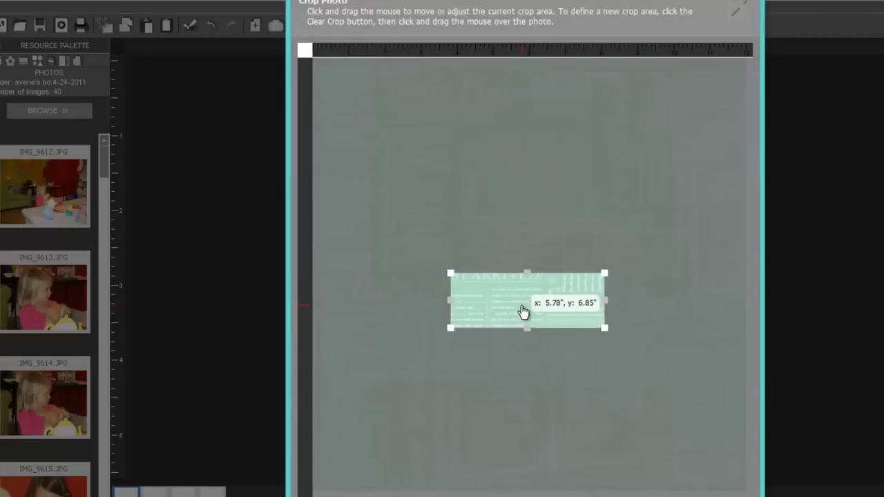
mouse_move(523, 312)
mouse_down()
mouse_move(509, 336)
mouse_move(547, 311)
mouse_move(530, 317)
mouse_move(523, 299)
mouse_move(508, 304)
mouse_up()
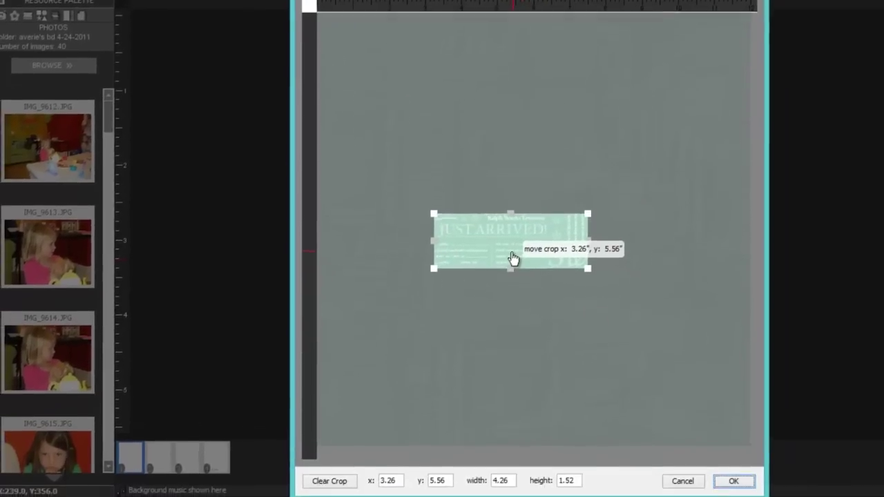
drag(513, 258, 511, 257)
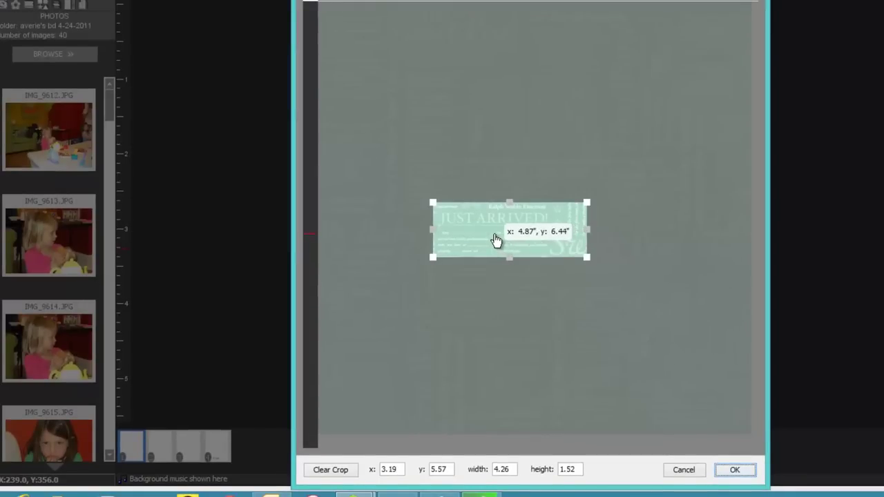
click(735, 469)
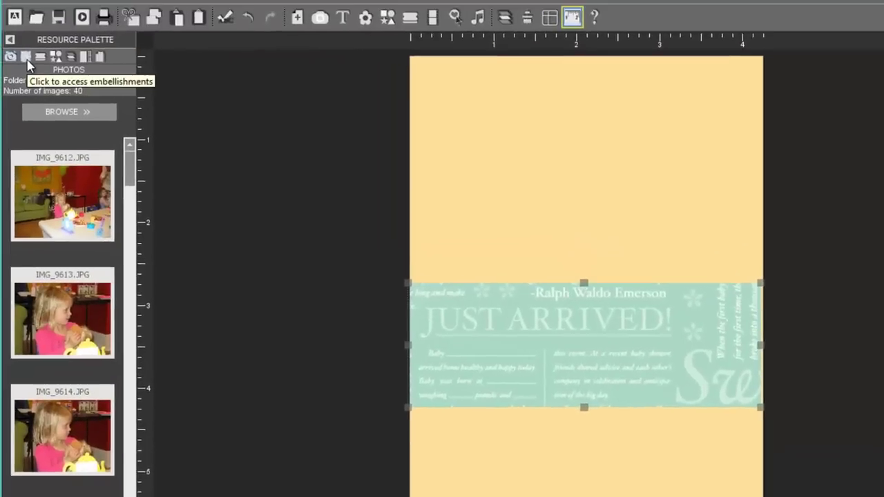
- Show the Grosgrain Ribbon category in the Embellishments panel
click(15, 4)
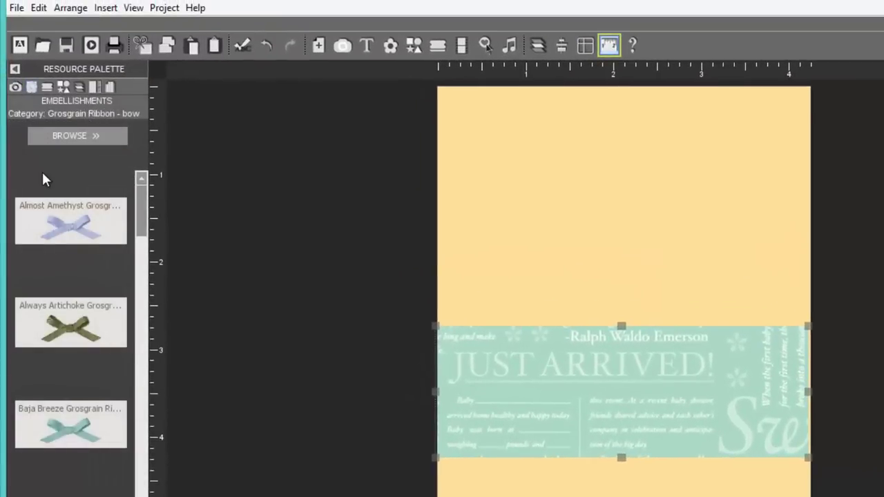
click(57, 137)
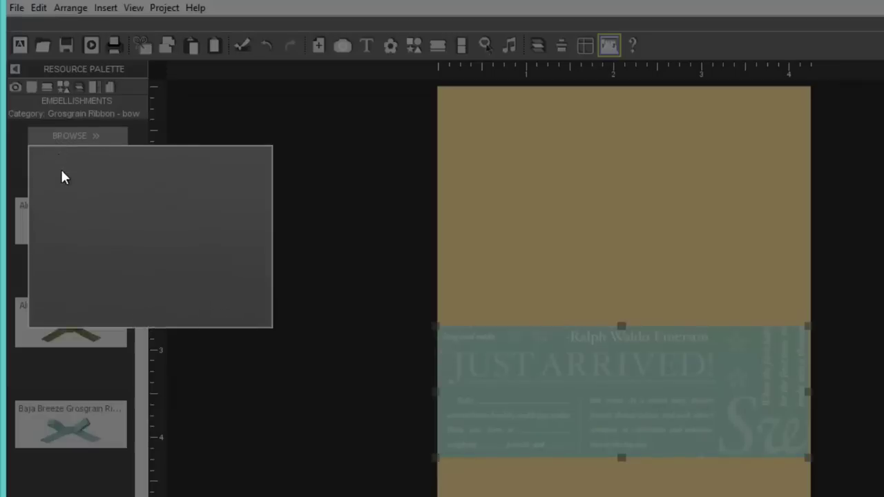
click(92, 409)
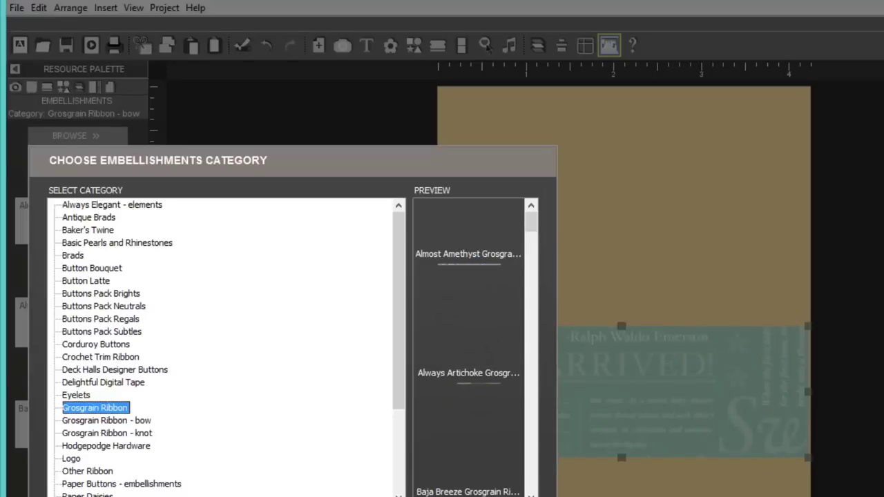
key(Return)
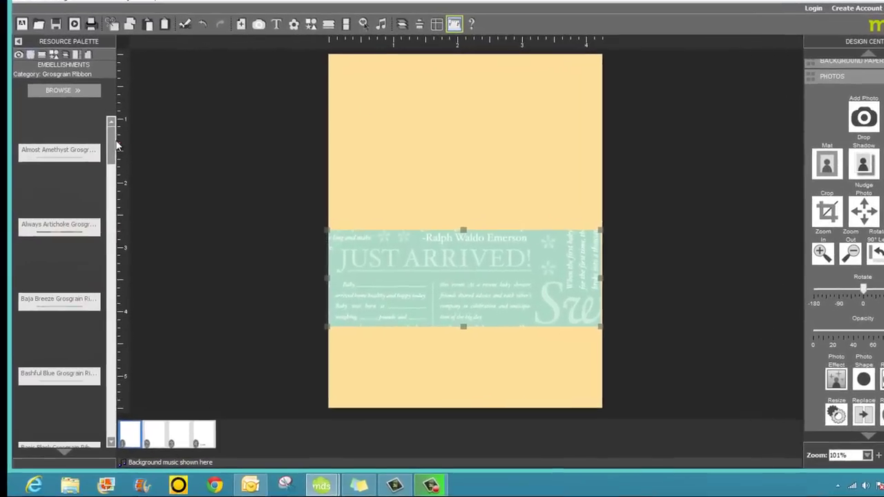
scroll(97, 169, down, 4)
drag(130, 174, 128, 422)
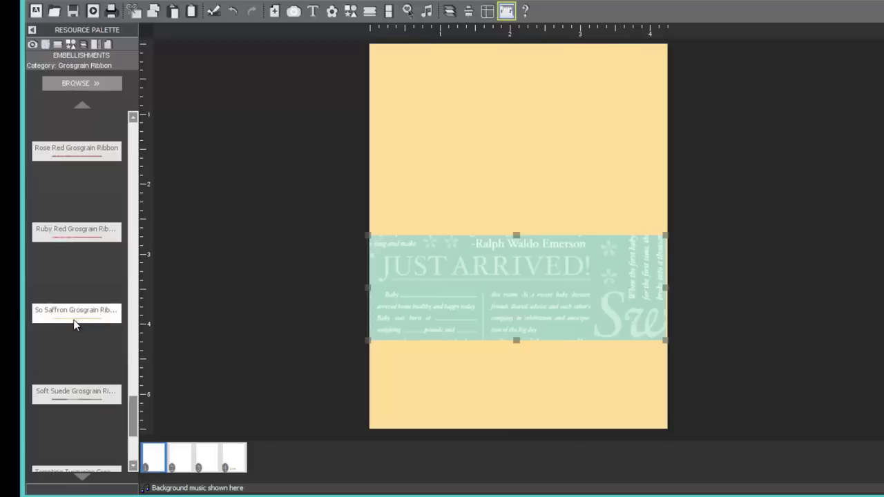
- Place the So Saffron Grosgrain Ribbon along the band's top edge with a drop shadow
drag(77, 326, 533, 221)
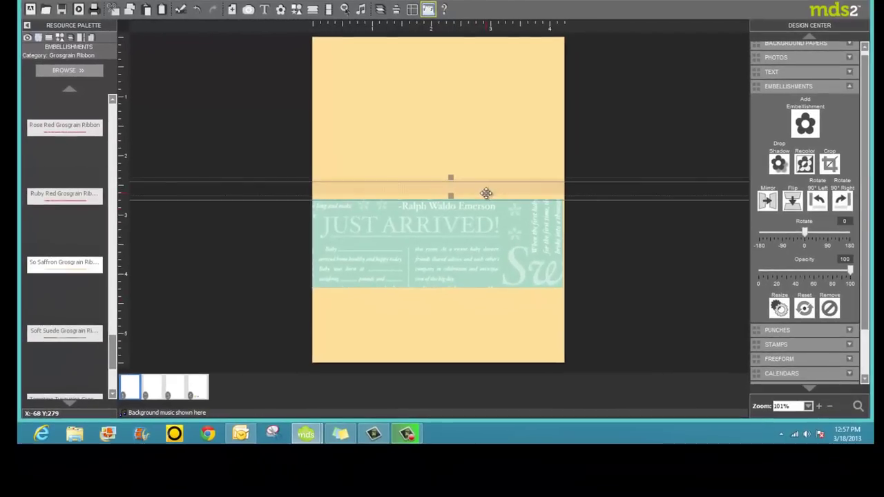
drag(486, 193, 486, 197)
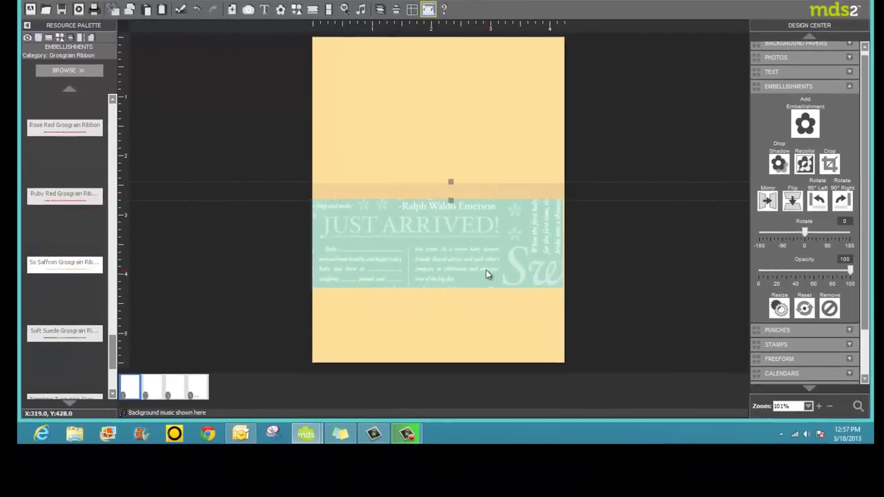
click(778, 163)
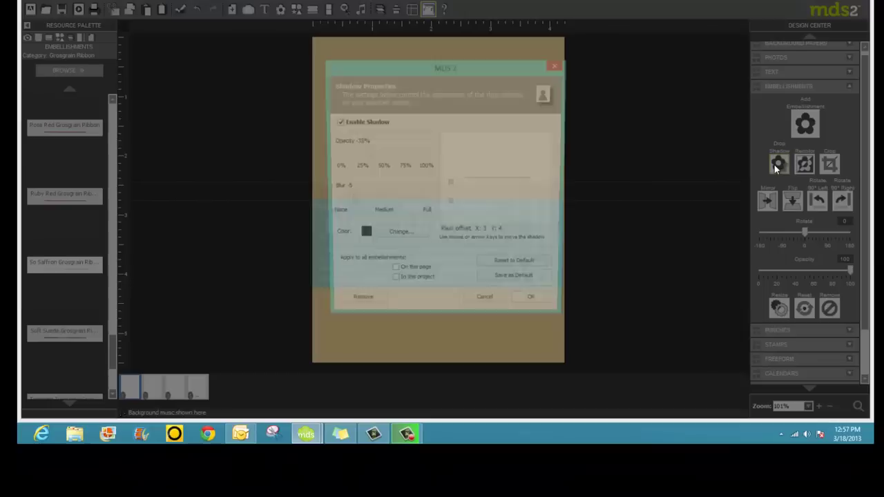
click(538, 308)
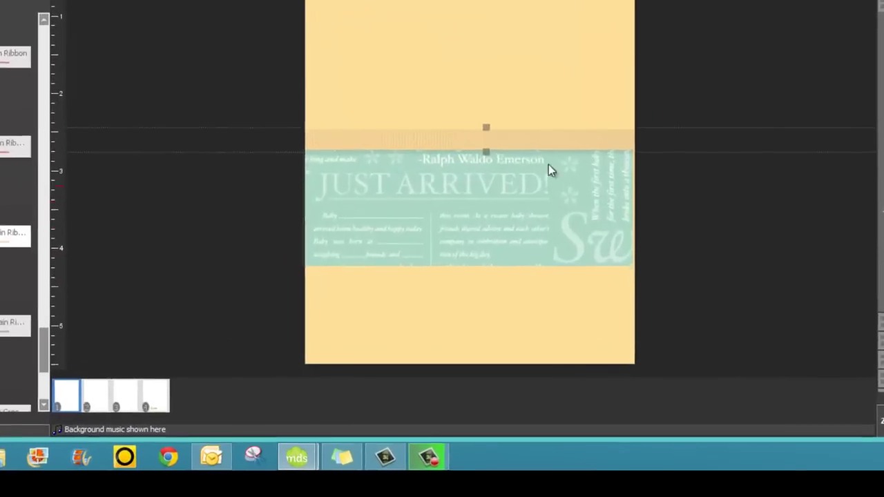
- Copy the shadowed So Saffron ribbon and paste it along the strip's bottom edge
right_click(525, 142)
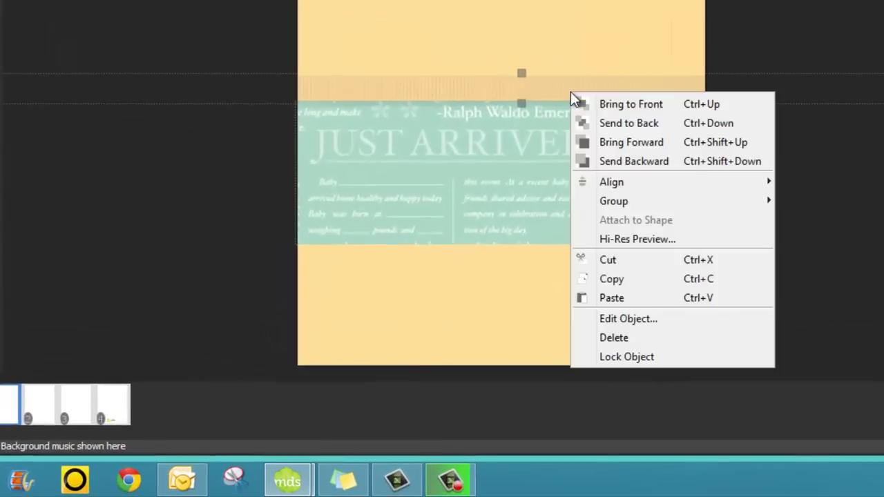
mouse_move(571, 232)
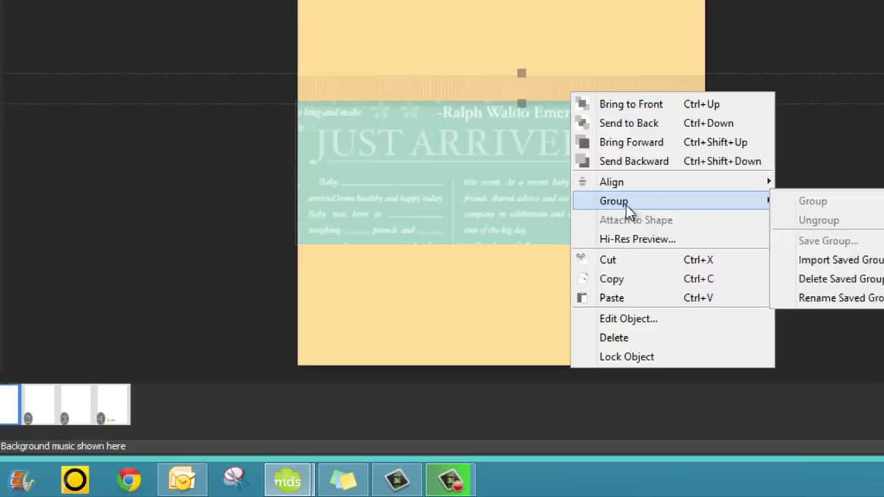
click(617, 280)
click(555, 257)
right_click(556, 258)
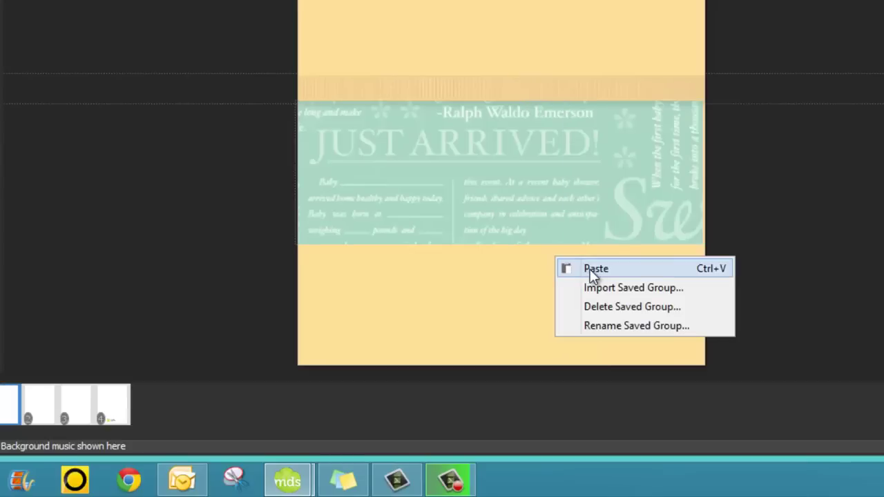
click(588, 269)
drag(546, 103, 554, 261)
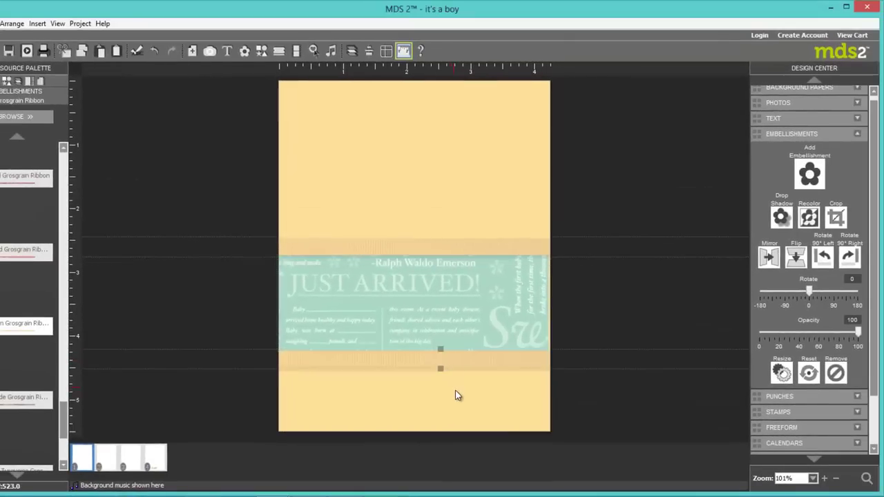
click(455, 391)
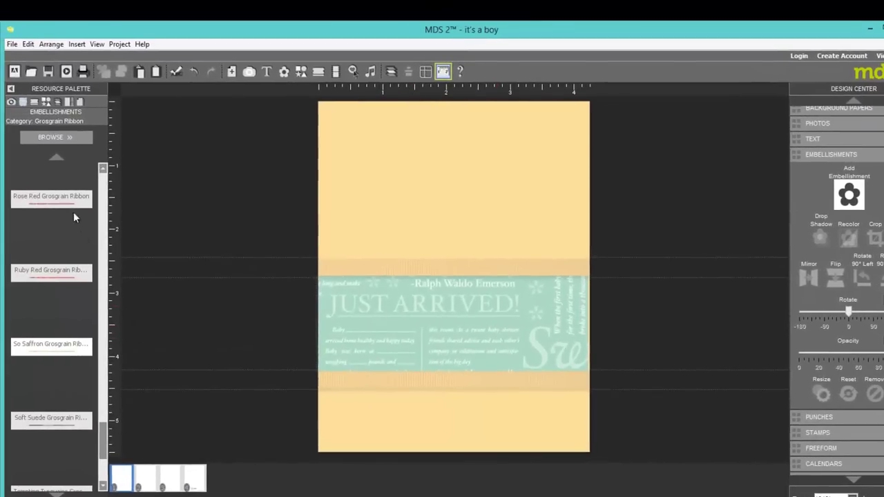
- Load the Grosgrain Ribbon - bow category and drag the So Saffron bow onto the upper card
click(50, 137)
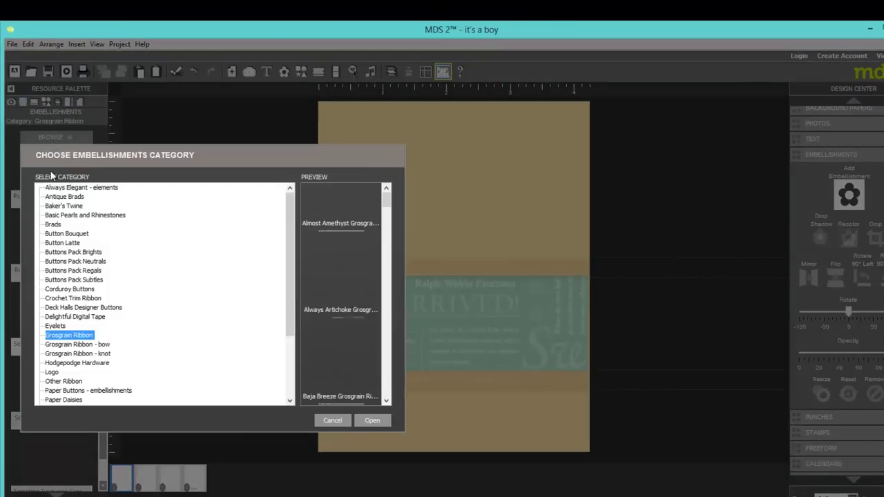
click(70, 345)
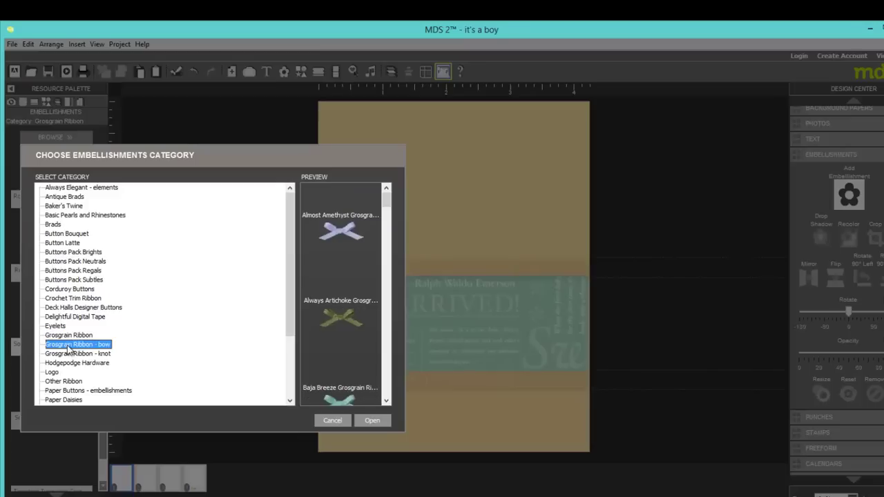
click(372, 421)
drag(106, 200, 104, 450)
drag(53, 352, 403, 197)
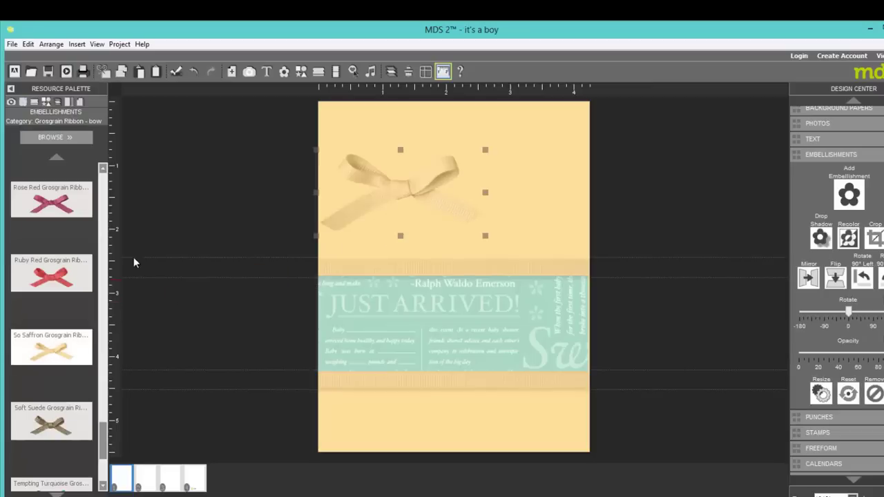
- Load the Extras > custom punches and place the Little Additions - bunny punch on the card
click(45, 102)
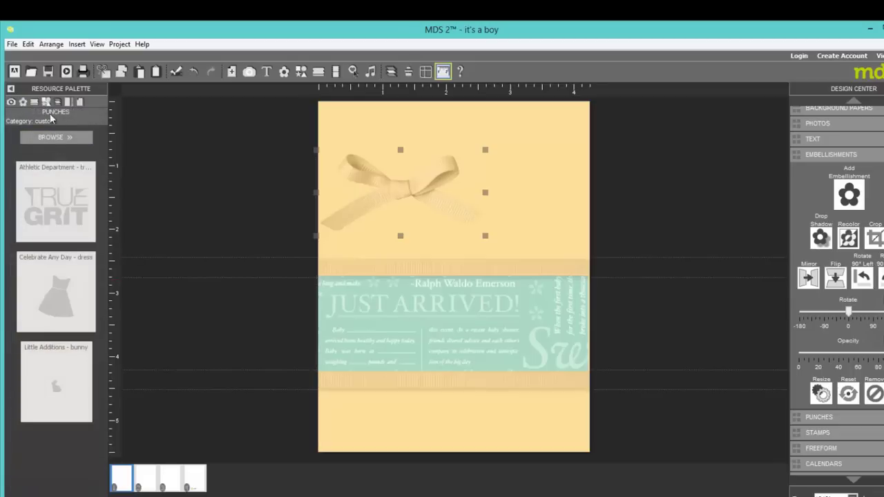
click(54, 136)
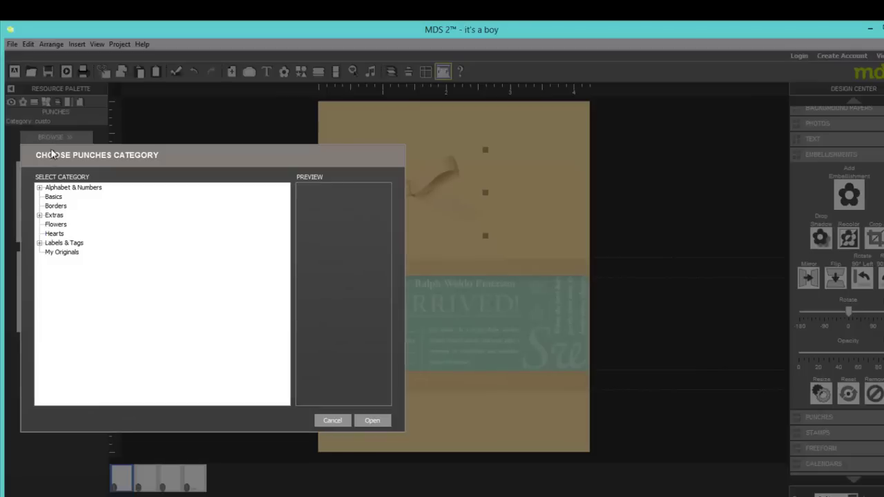
click(40, 215)
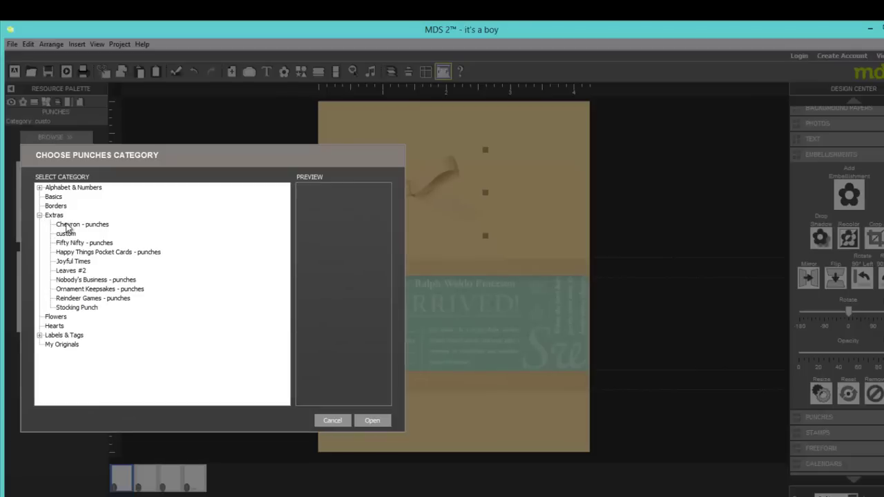
click(67, 234)
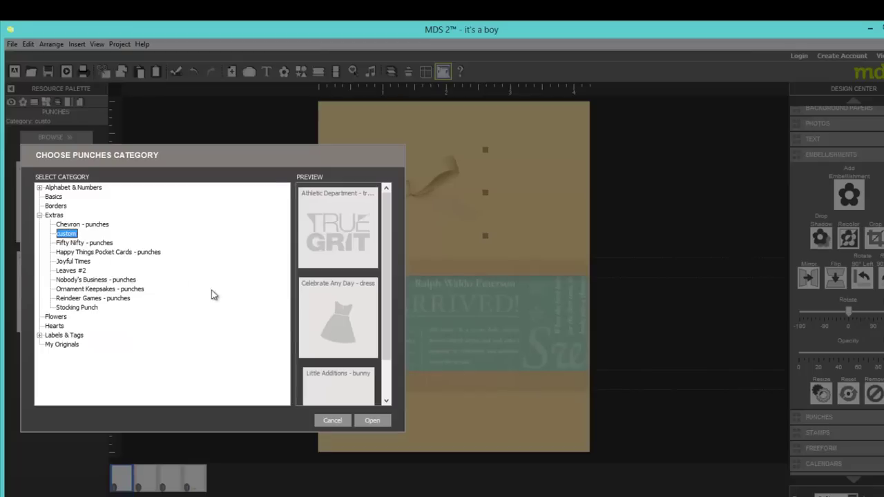
click(377, 419)
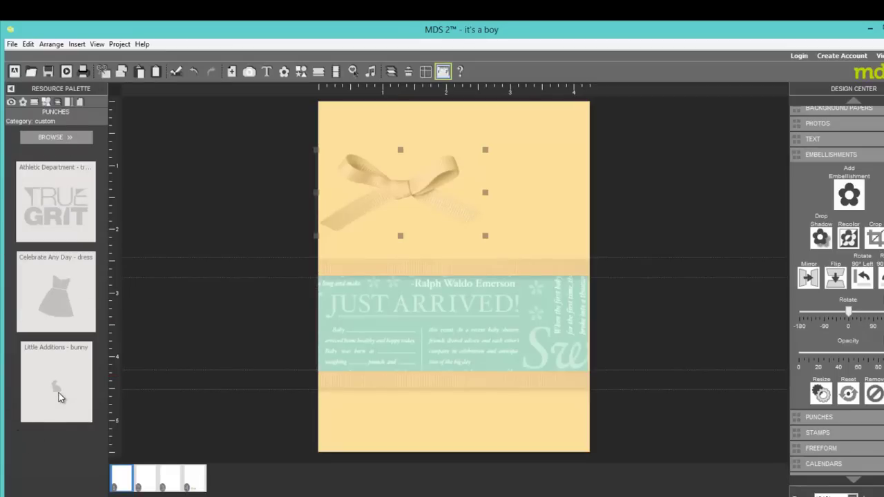
click(58, 392)
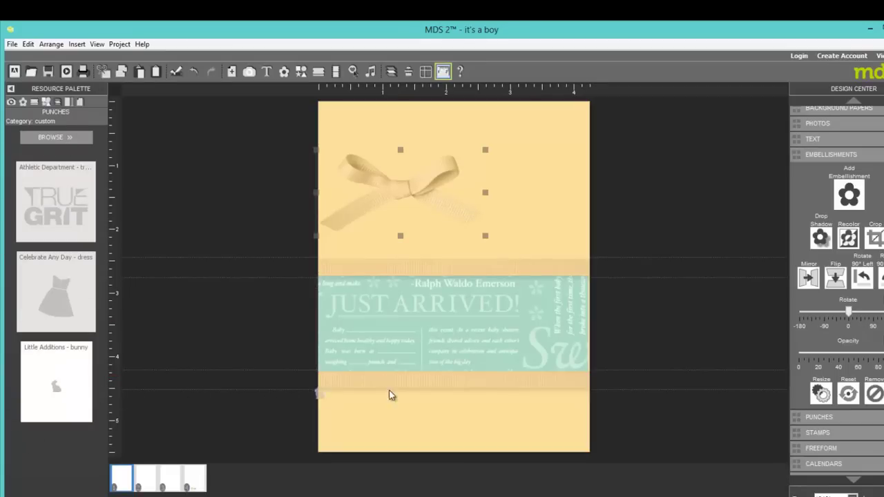
click(511, 361)
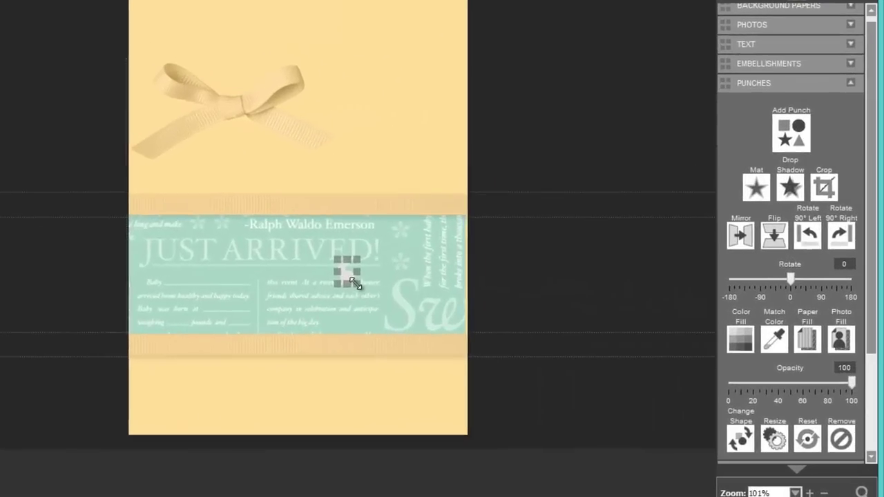
- Enlarge the bunny and move it up over the teal strip's right side
drag(494, 331, 547, 366)
drag(426, 334, 431, 338)
drag(373, 312, 375, 272)
drag(339, 219, 293, 170)
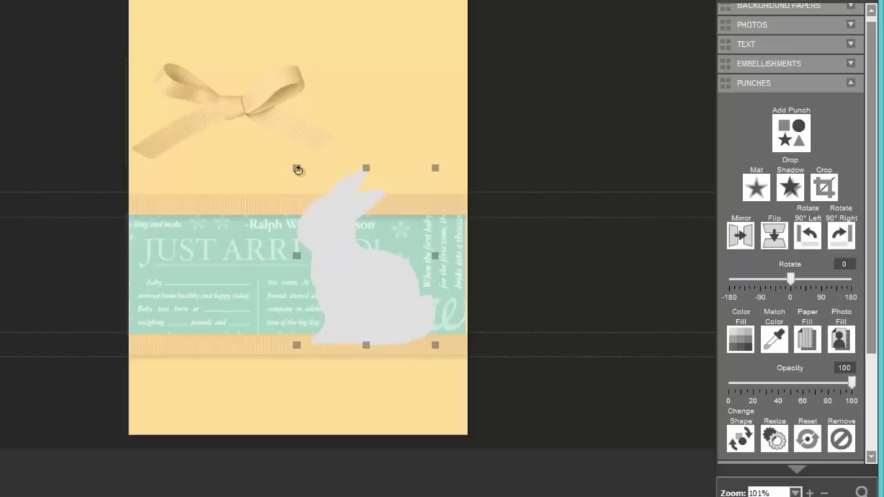
drag(296, 168, 293, 163)
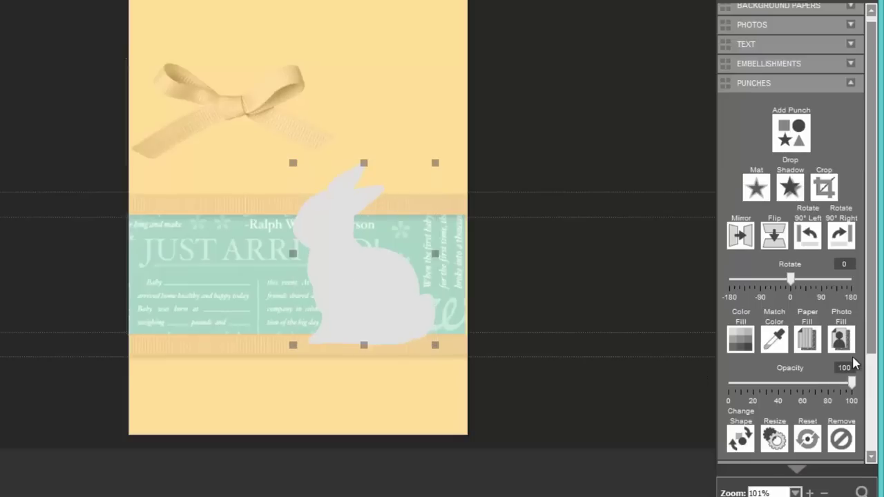
- Fill the bunny with Chocolate Chip Grid paper, zooming out three times for smaller grid squares
click(813, 343)
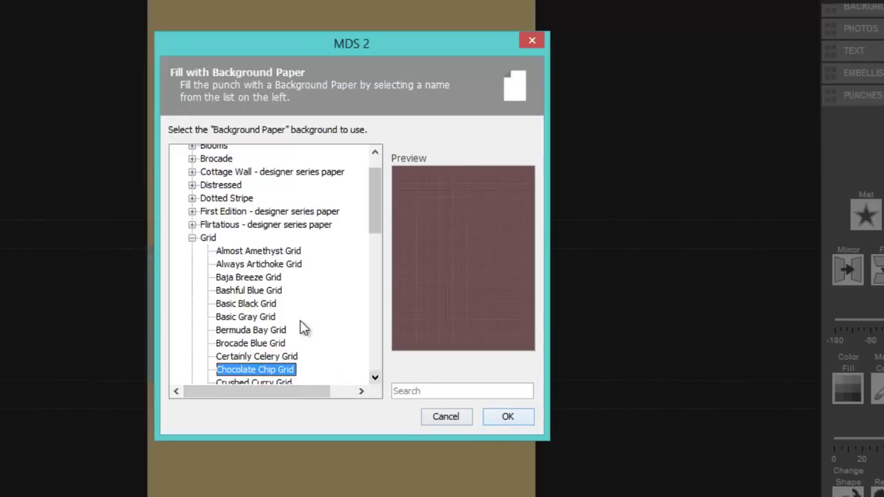
click(509, 416)
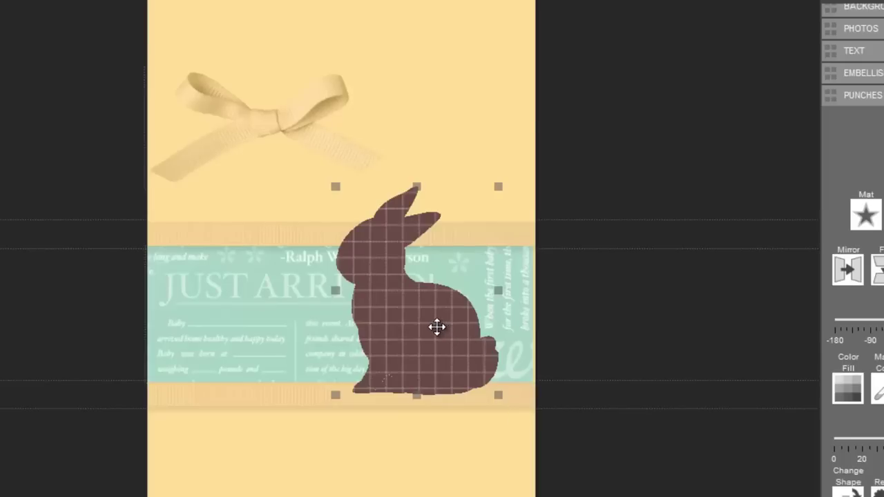
double_click(438, 334)
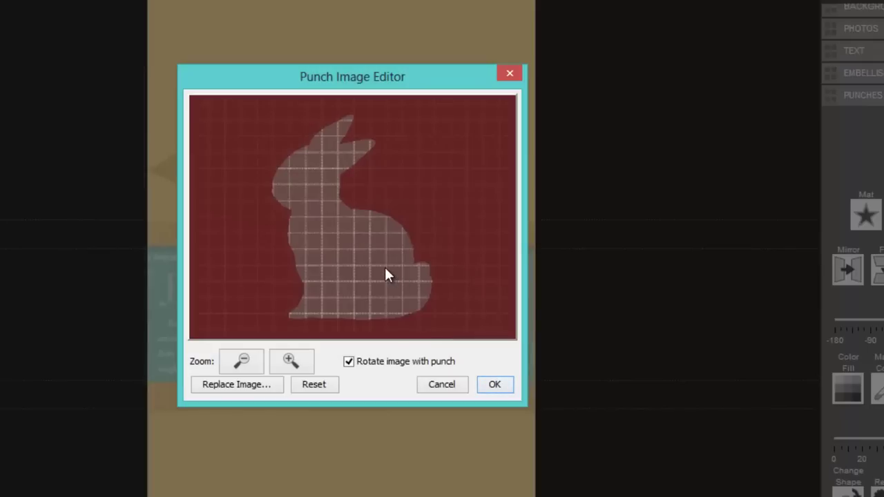
click(245, 367)
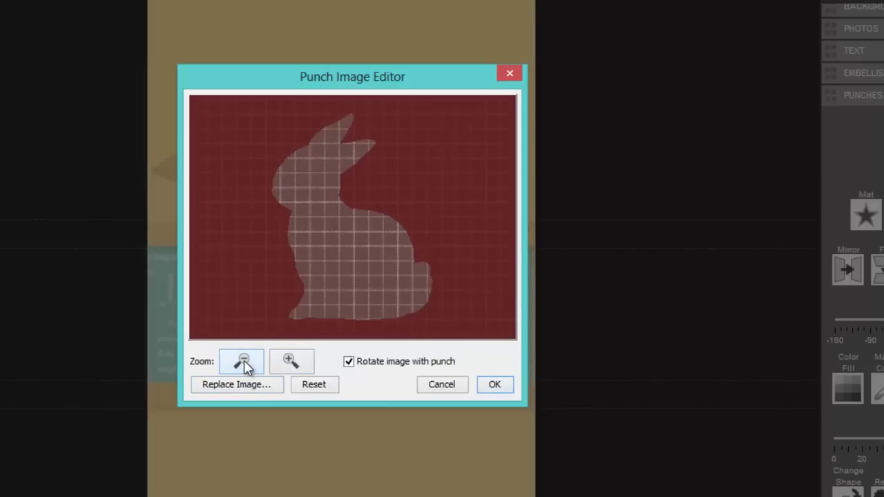
click(244, 367)
click(244, 367)
click(494, 384)
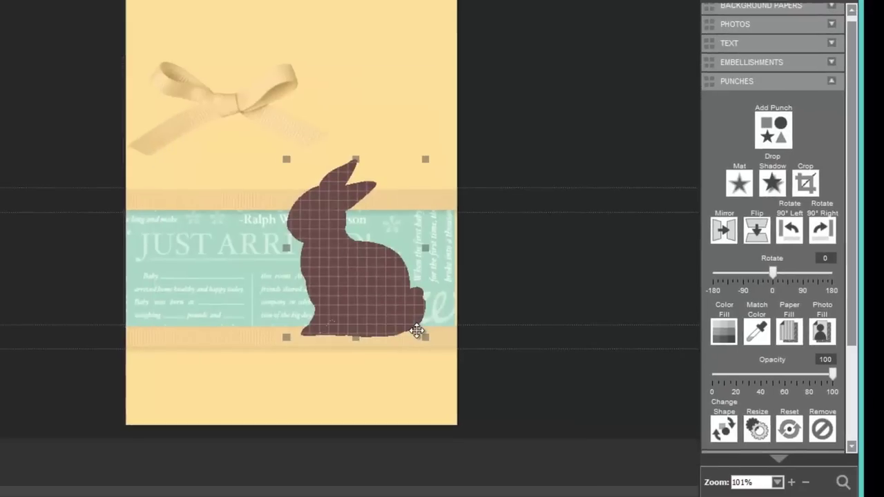
- Give the bunny a dark brown mat outline, then apply a drop shadow
click(744, 186)
click(247, 298)
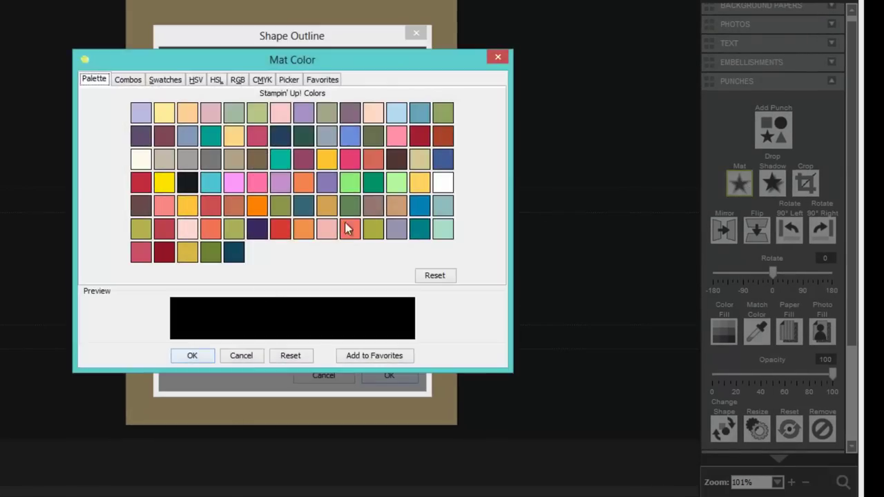
click(396, 161)
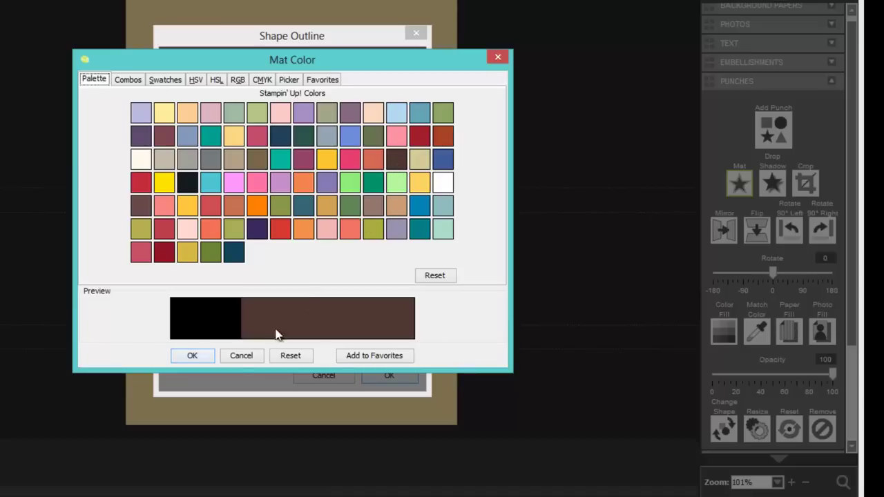
click(206, 358)
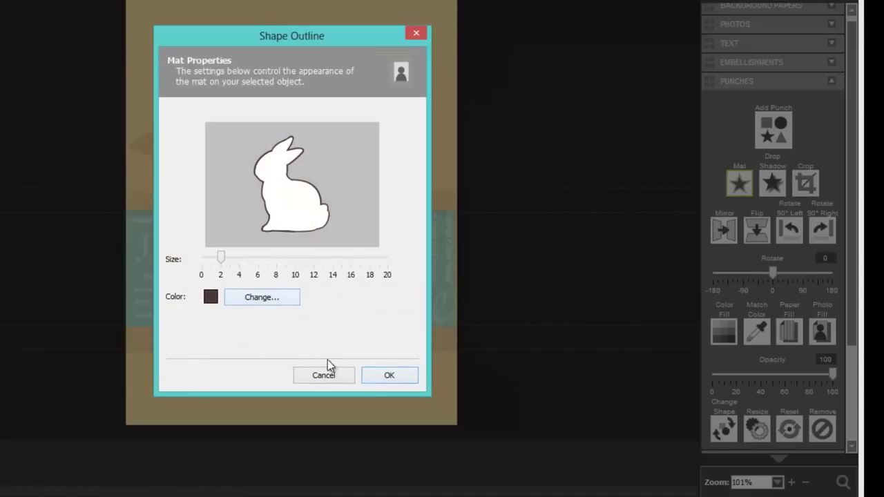
click(389, 375)
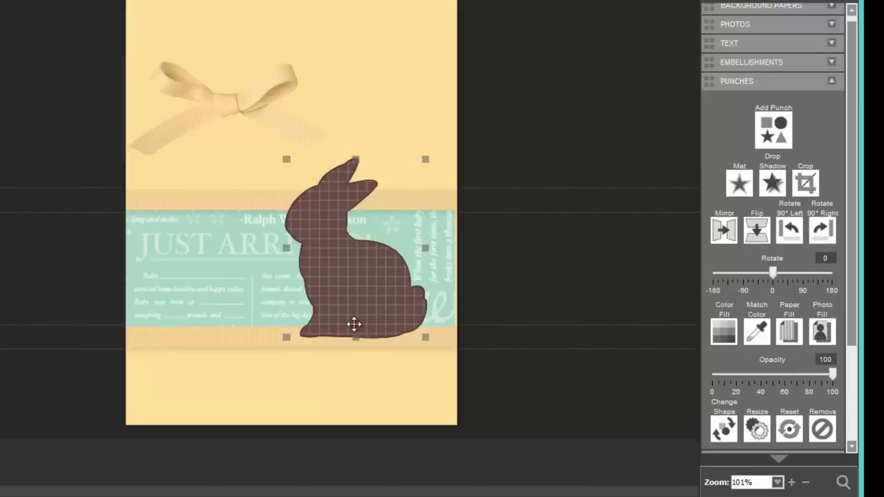
click(772, 183)
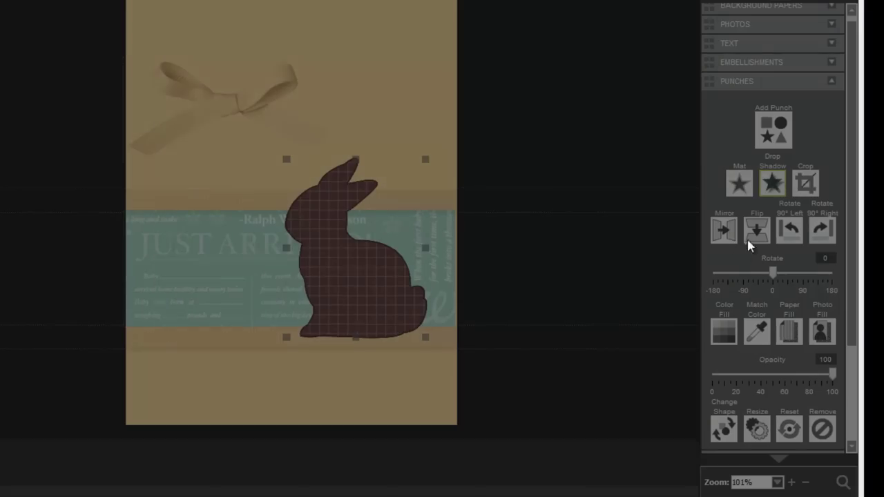
click(435, 356)
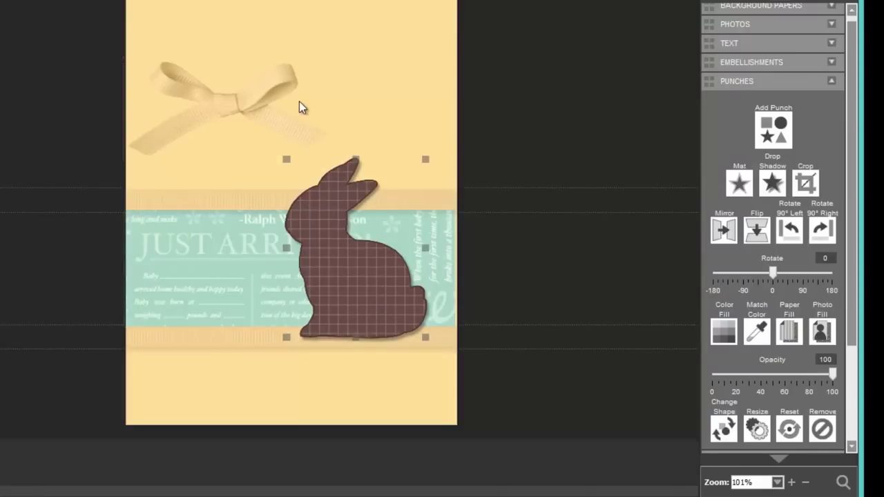
- Shrink the So Saffron bow and move it down toward the bunny
click(291, 74)
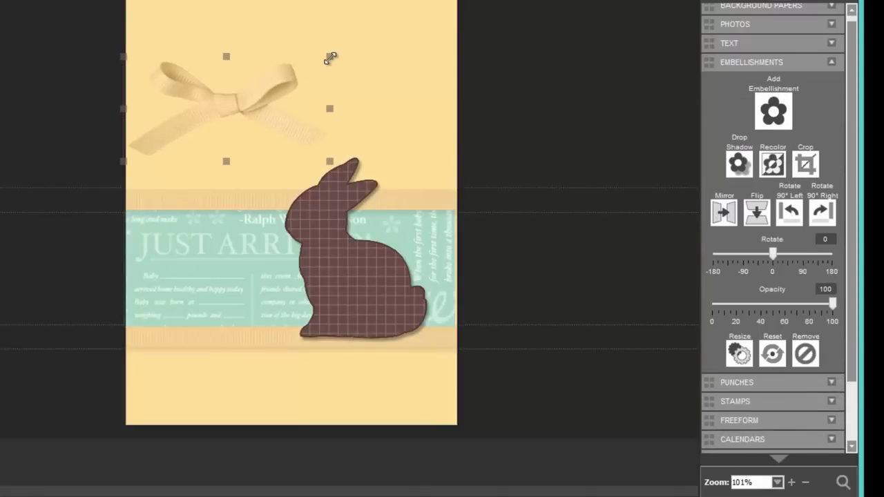
drag(329, 58, 248, 97)
drag(191, 129, 347, 244)
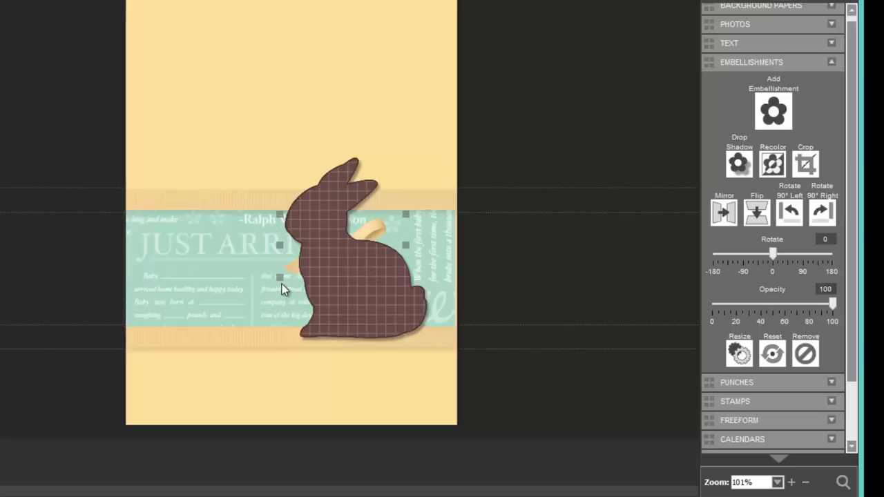
- Bring the bunny and then the bow to the front, repositioning both on the card
right_click(391, 221)
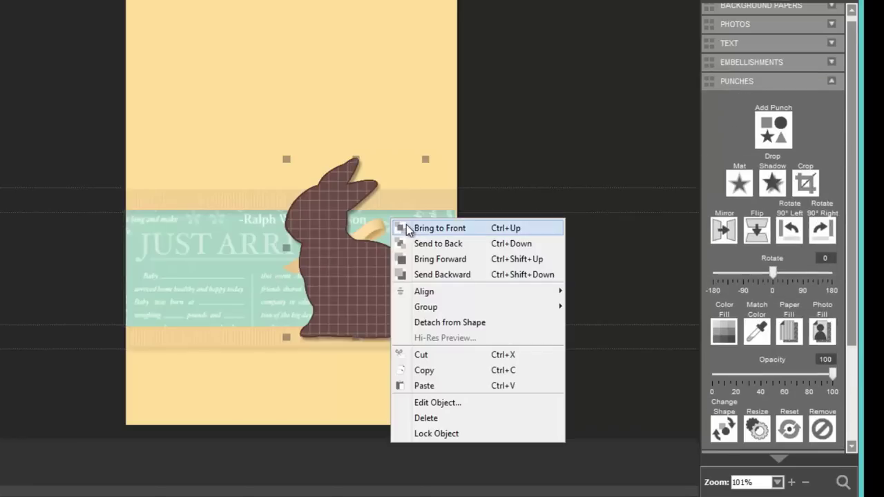
click(411, 226)
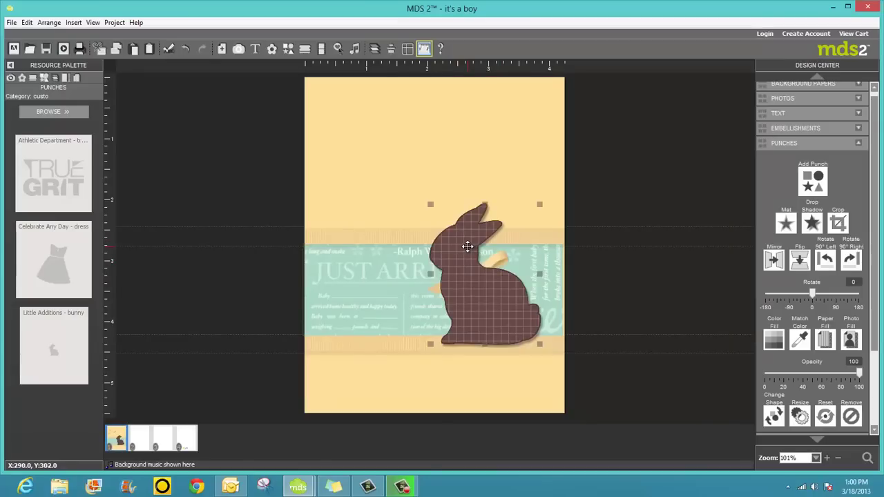
drag(306, 217, 238, 225)
drag(391, 257, 366, 257)
right_click(493, 267)
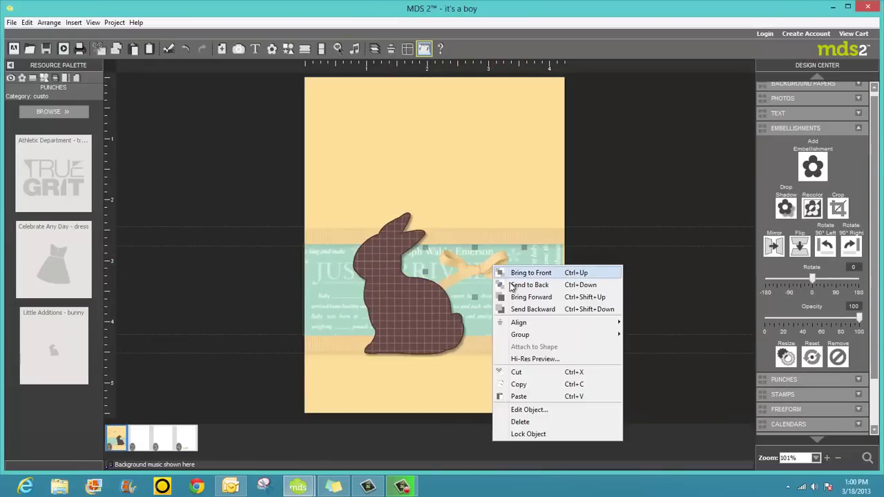
click(518, 273)
drag(493, 274, 489, 163)
drag(408, 300, 481, 284)
- Tilt the bow to -21° and settle it across the bunny's neck
click(500, 160)
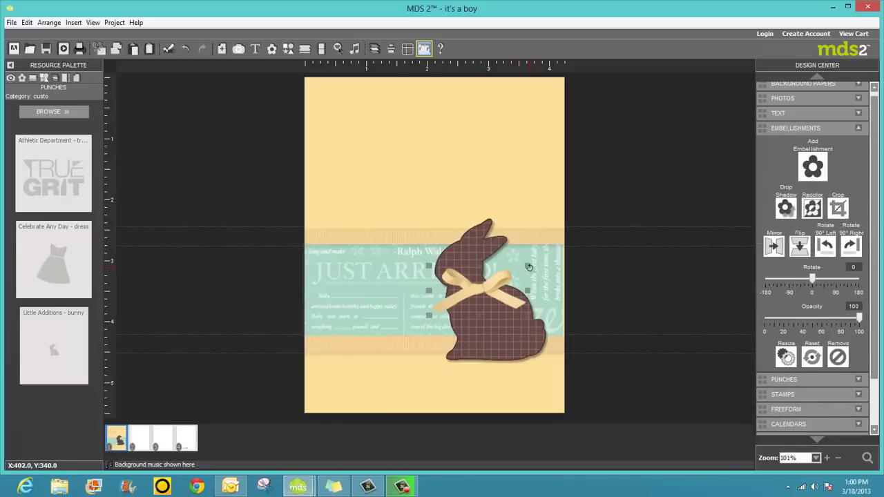
mouse_move(529, 265)
mouse_down()
mouse_move(535, 258)
mouse_move(523, 257)
mouse_up()
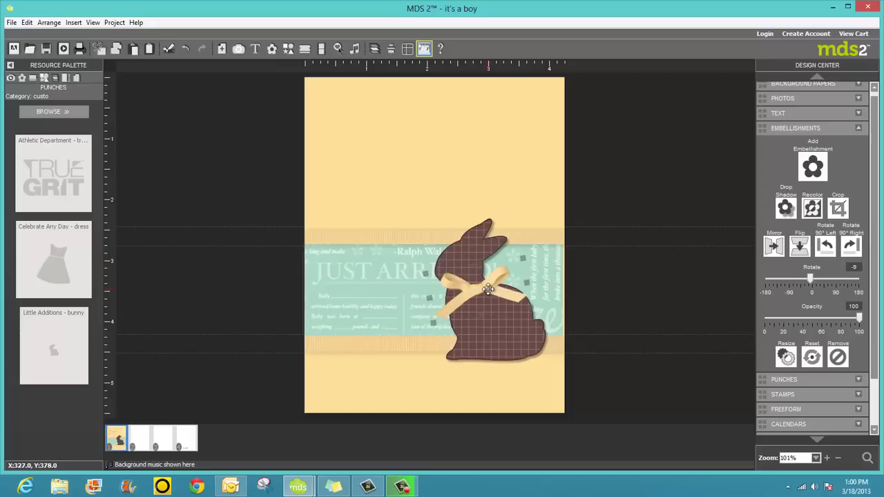
drag(486, 289, 473, 284)
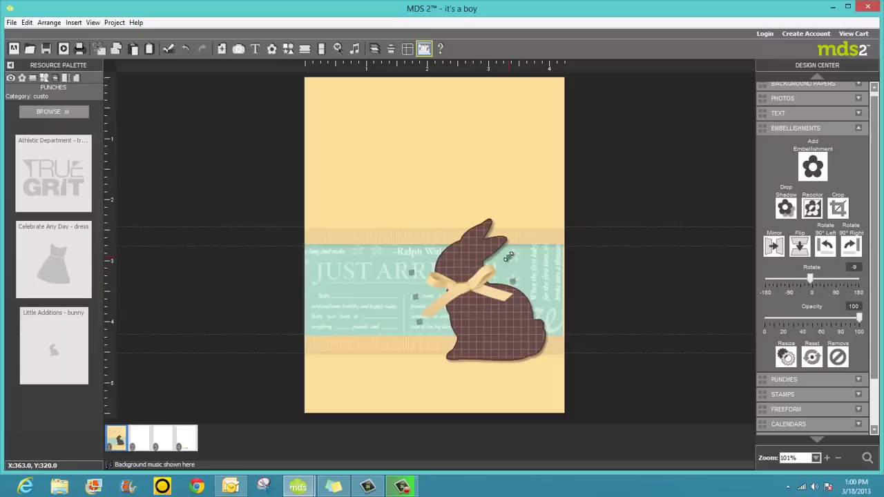
mouse_move(506, 258)
mouse_down()
mouse_move(514, 253)
mouse_move(503, 250)
mouse_up()
drag(464, 289, 468, 288)
click(489, 376)
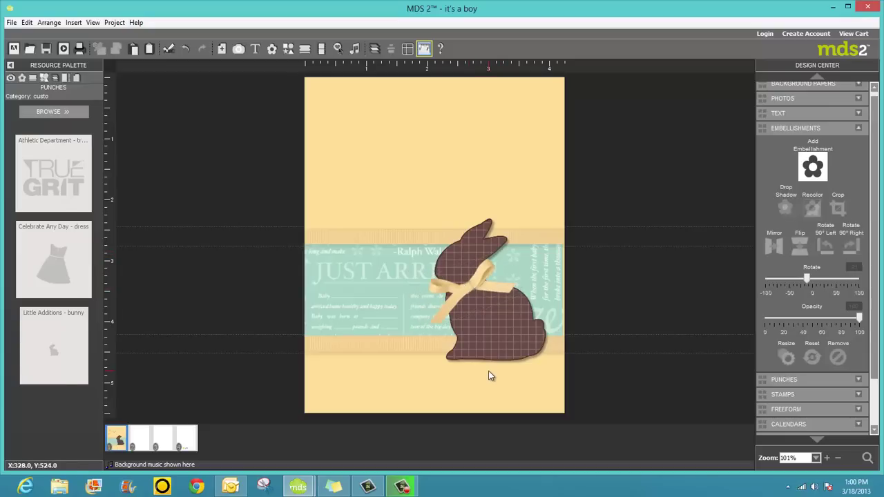
- Apply a drop shadow to the bow on the bunny's neck
click(468, 293)
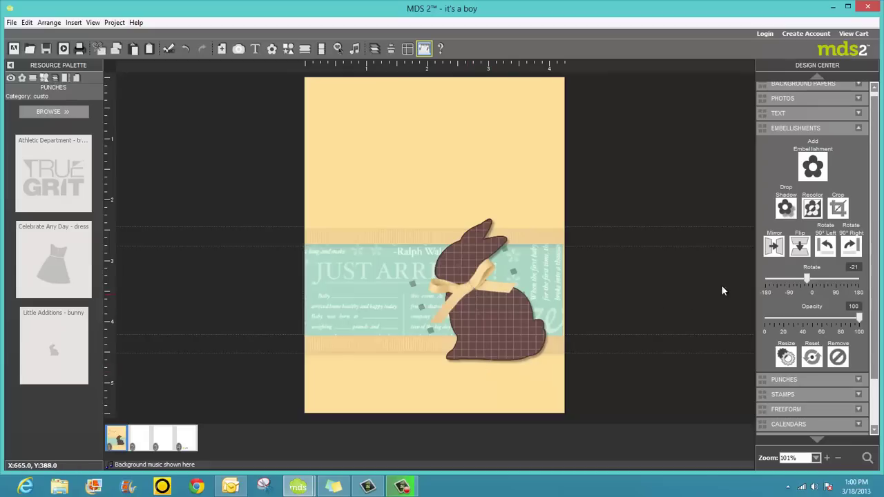
click(789, 213)
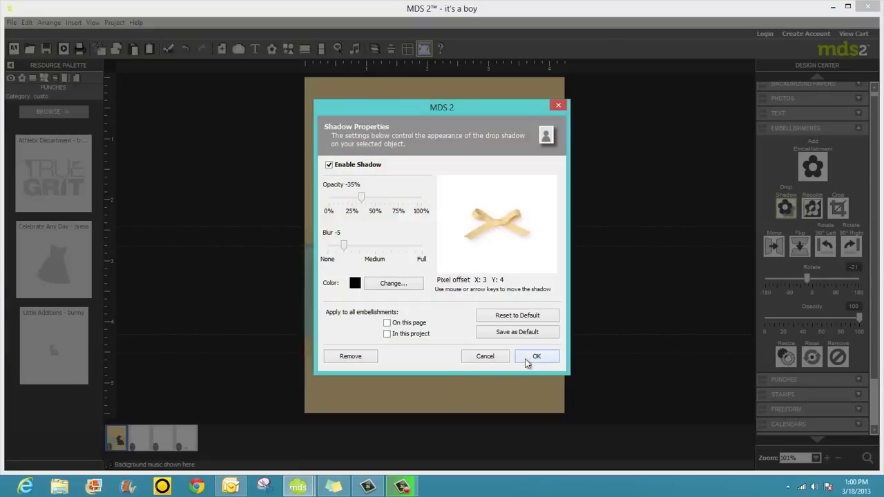
click(528, 355)
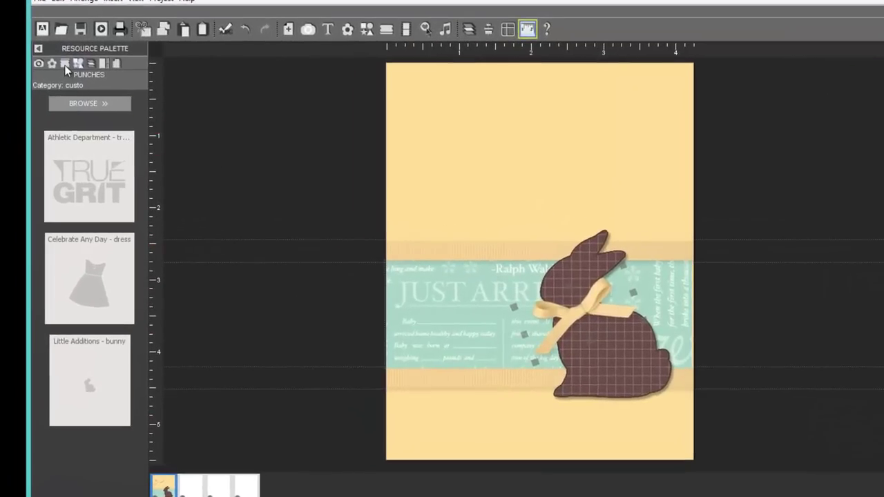
- Switch the Resource Palette to Stamps and open the Little Additions category
click(65, 64)
click(67, 120)
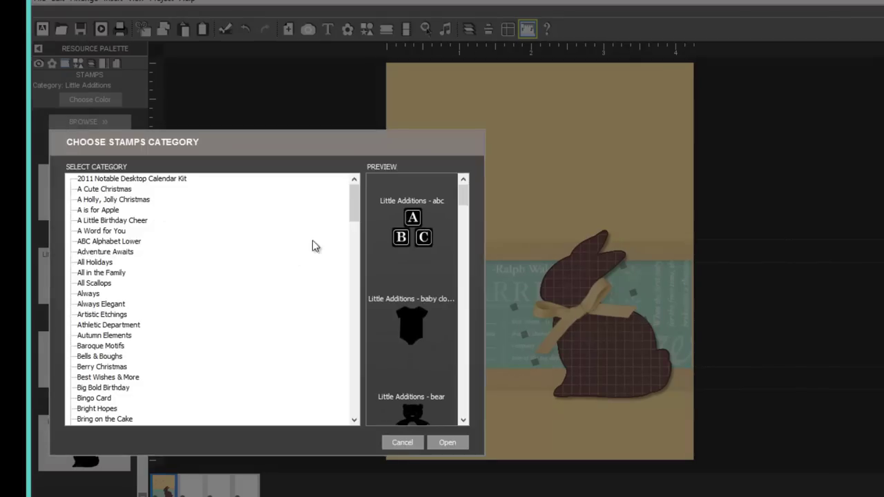
drag(354, 207, 355, 321)
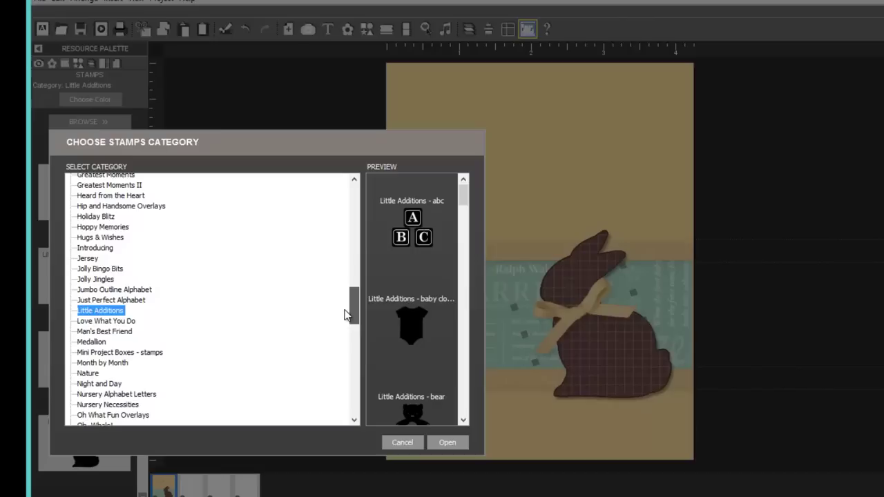
click(115, 311)
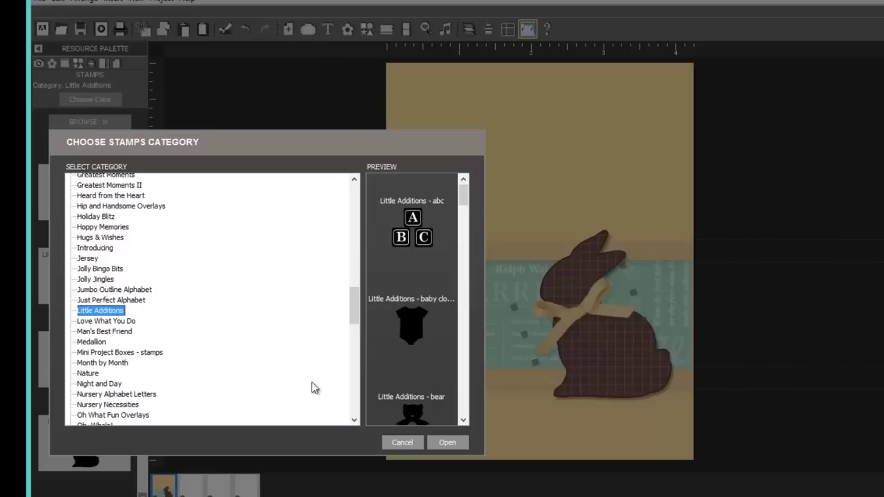
click(446, 446)
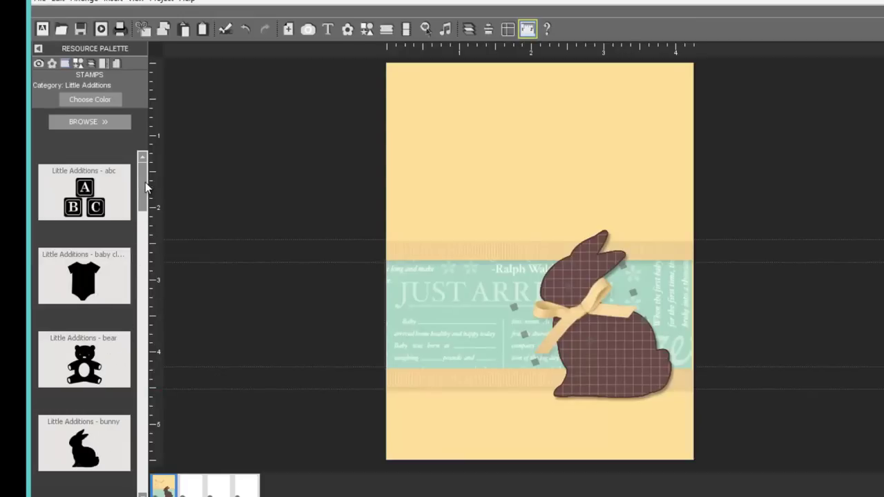
- Place the small hearts stamp above the bunny and an enlarged 'it's a boy' stamp low on the card
drag(145, 181, 138, 395)
drag(84, 277, 479, 183)
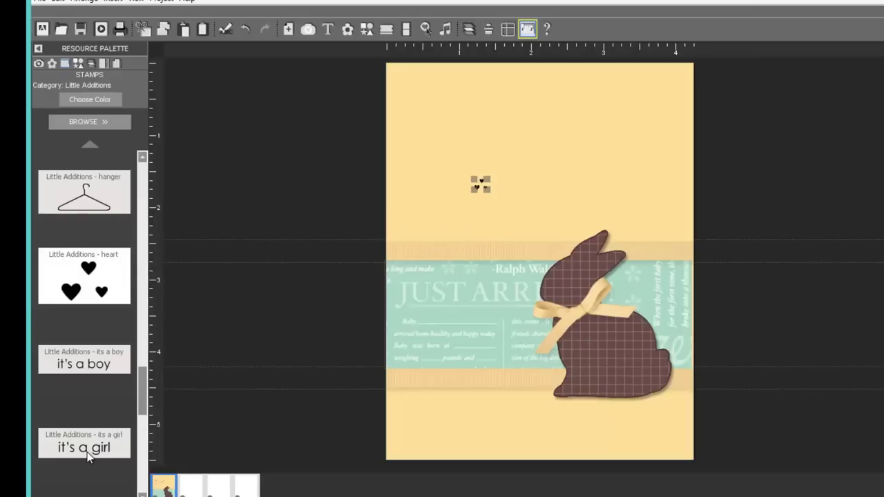
drag(84, 369, 468, 415)
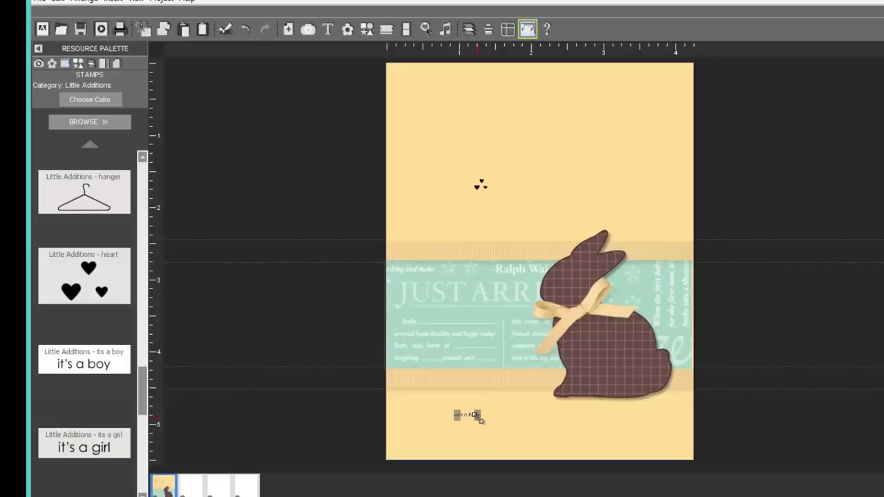
mouse_move(480, 420)
mouse_down()
mouse_move(545, 449)
mouse_move(518, 418)
mouse_move(486, 413)
mouse_up()
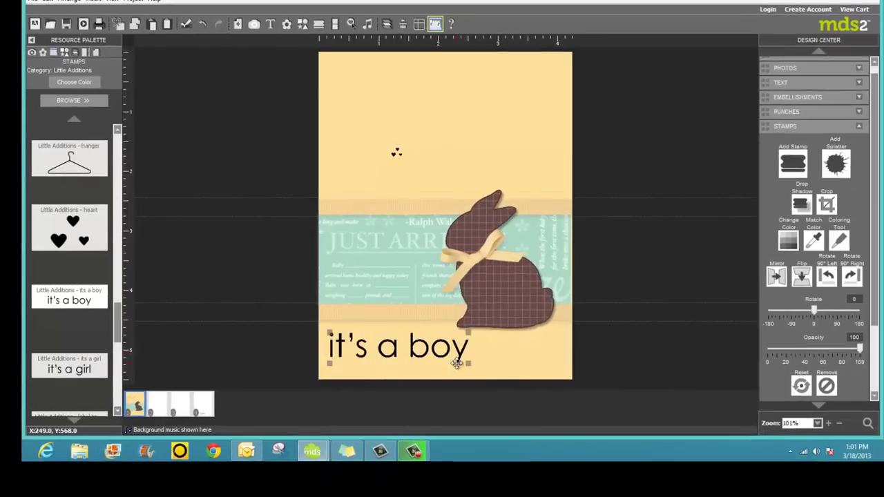
drag(471, 359, 449, 356)
drag(365, 350, 371, 350)
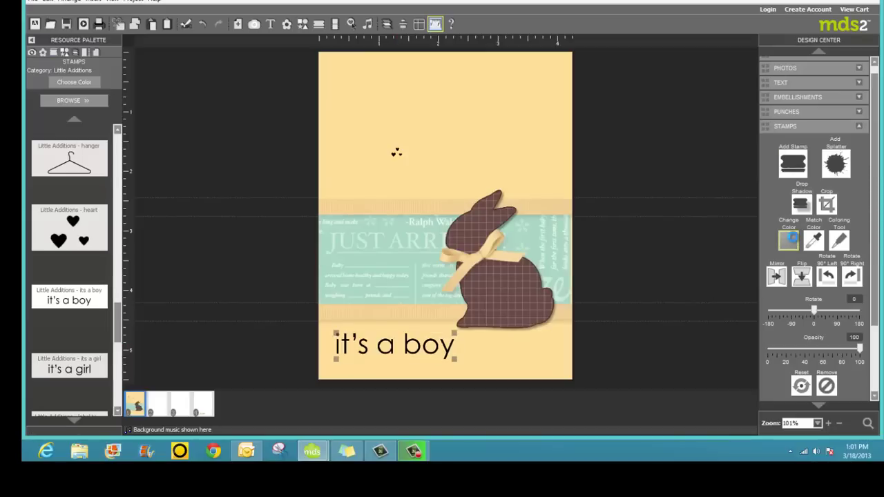
- Colour the 'it's a boy' stamp dark brown
click(792, 239)
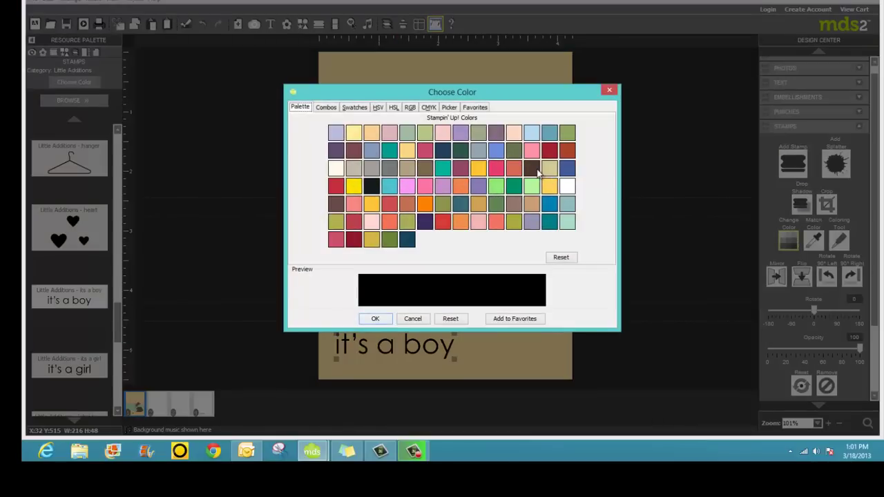
click(537, 170)
click(376, 318)
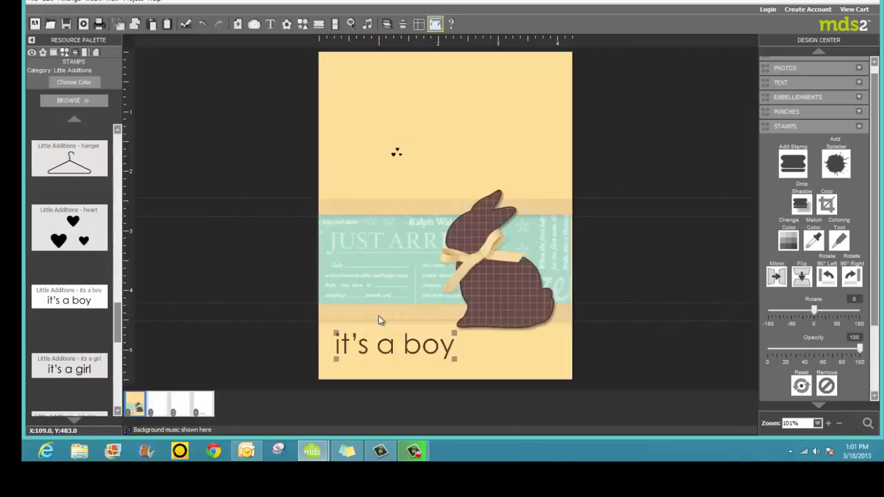
- Make the small hearts red and give them a drop shadow
click(399, 158)
click(395, 153)
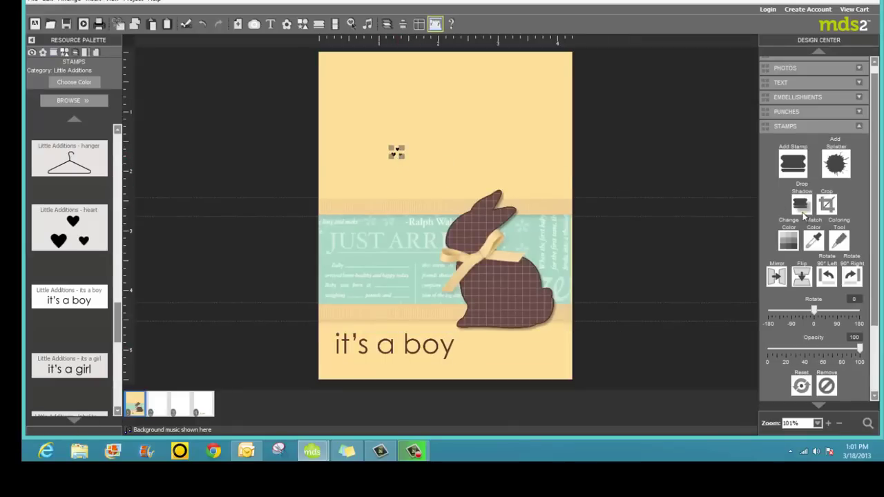
click(788, 240)
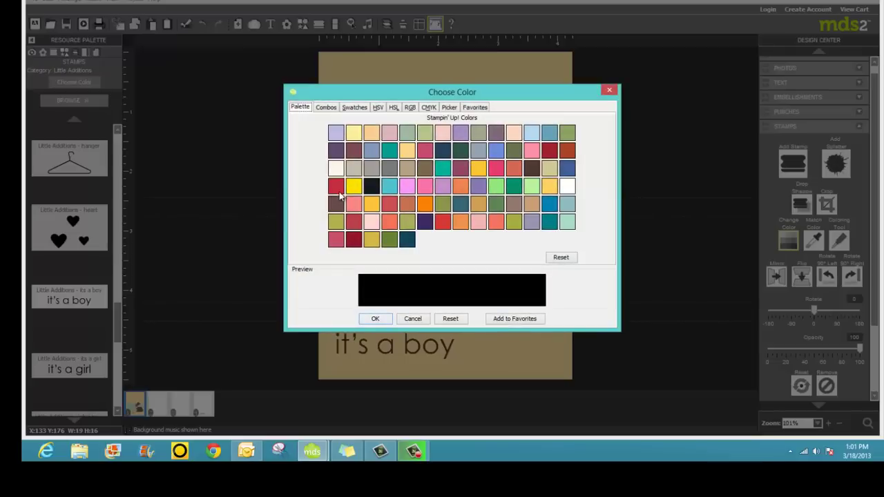
click(336, 189)
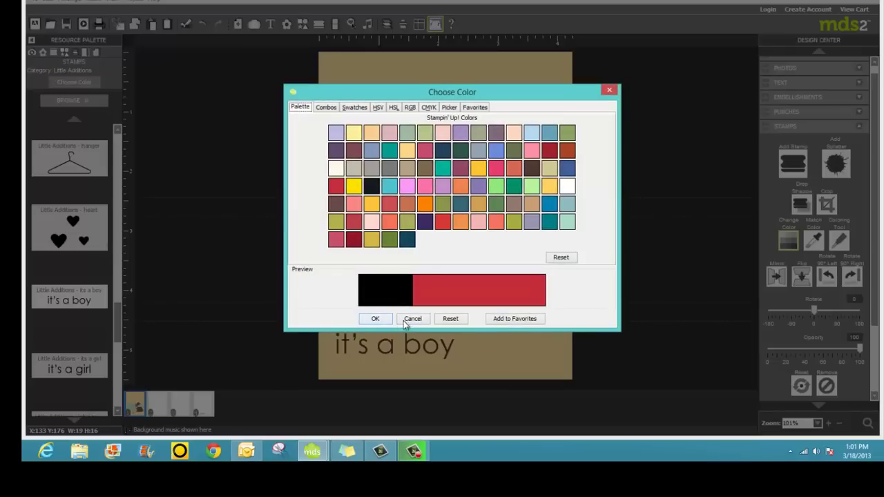
click(381, 321)
click(801, 205)
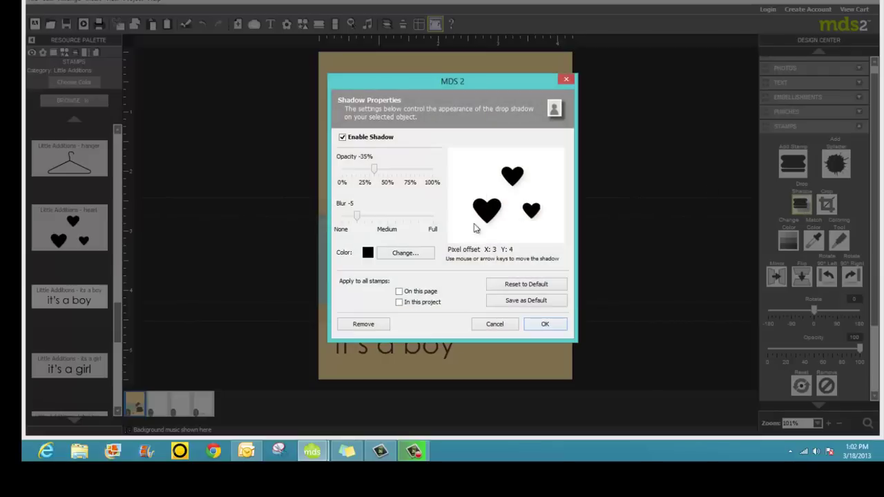
click(548, 323)
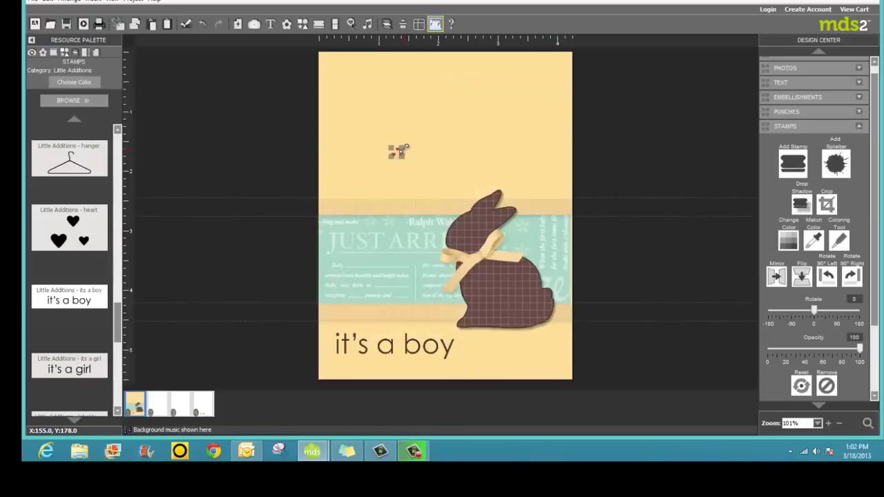
- Enlarge the red hearts stamp and set it beside the bunny's ears, then deselect it
drag(406, 146, 468, 178)
click(474, 165)
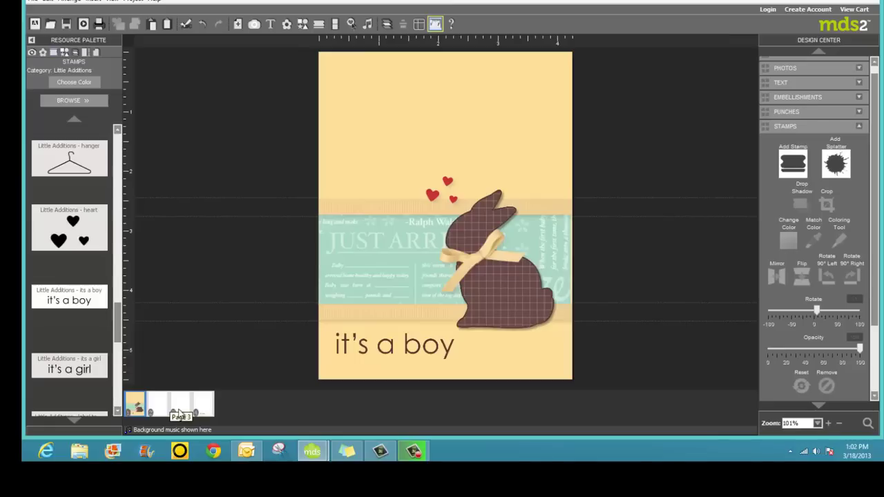
- Go to Page 4, the card's blank back with the Stampin' Up! and My Digital Studio logos
click(200, 407)
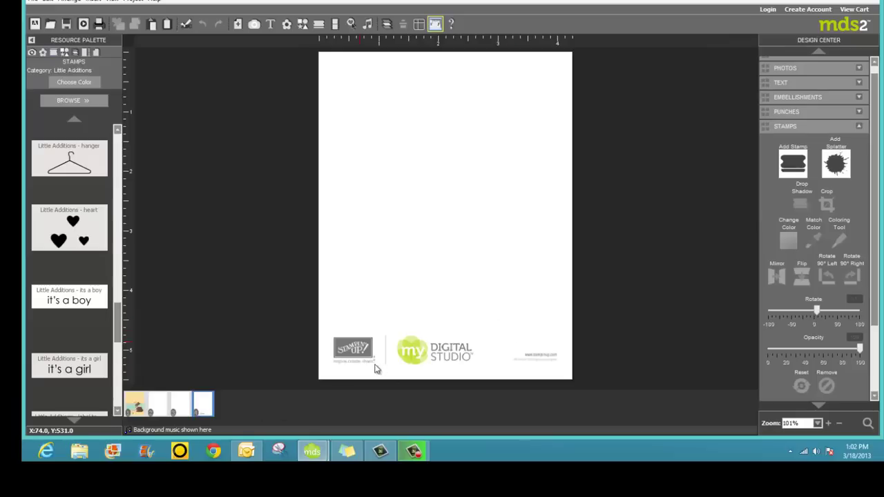